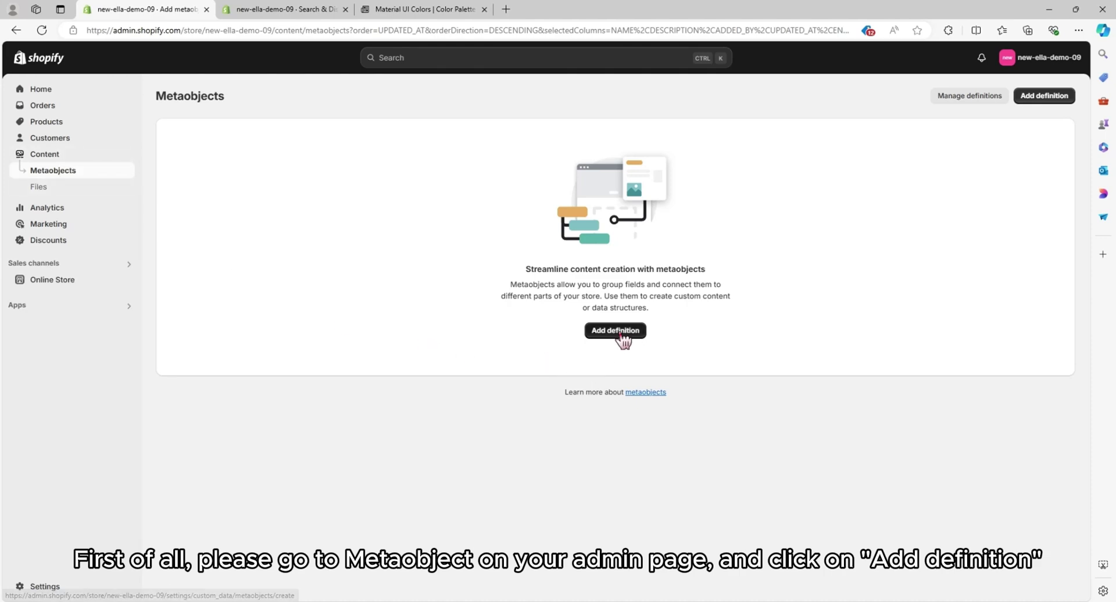
Step: Start a new metaobject definition and name it "Color filter swatch"
click(619, 331)
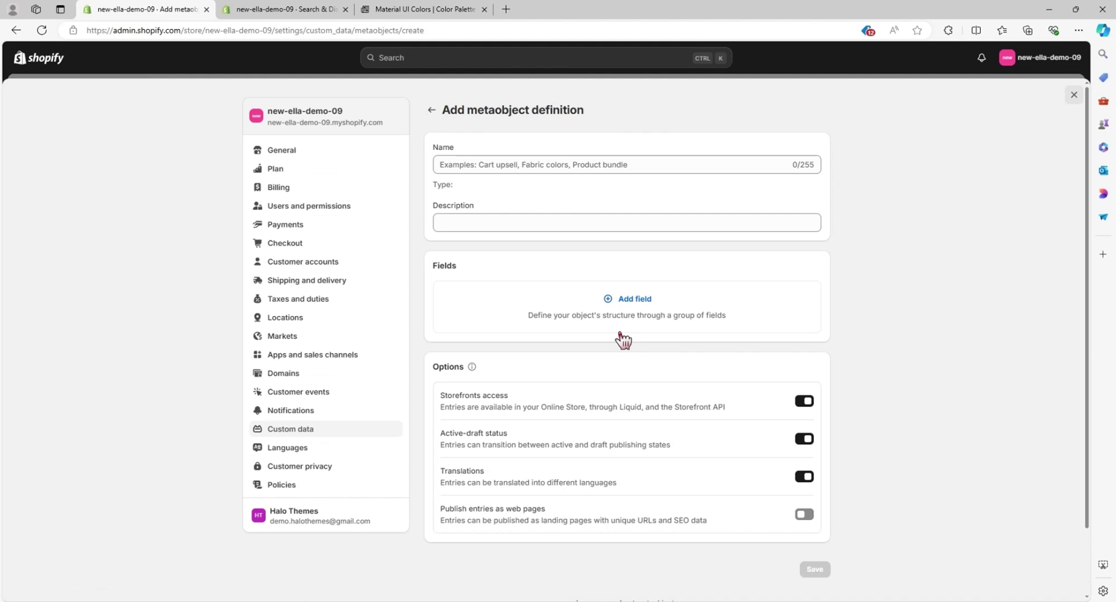
click(569, 164)
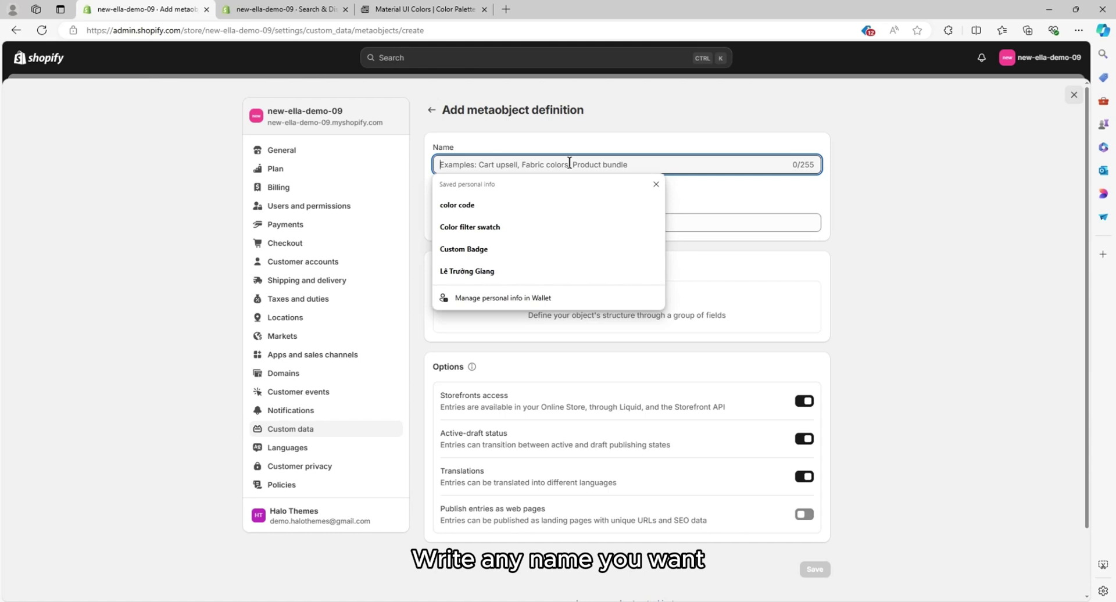
text(Color)
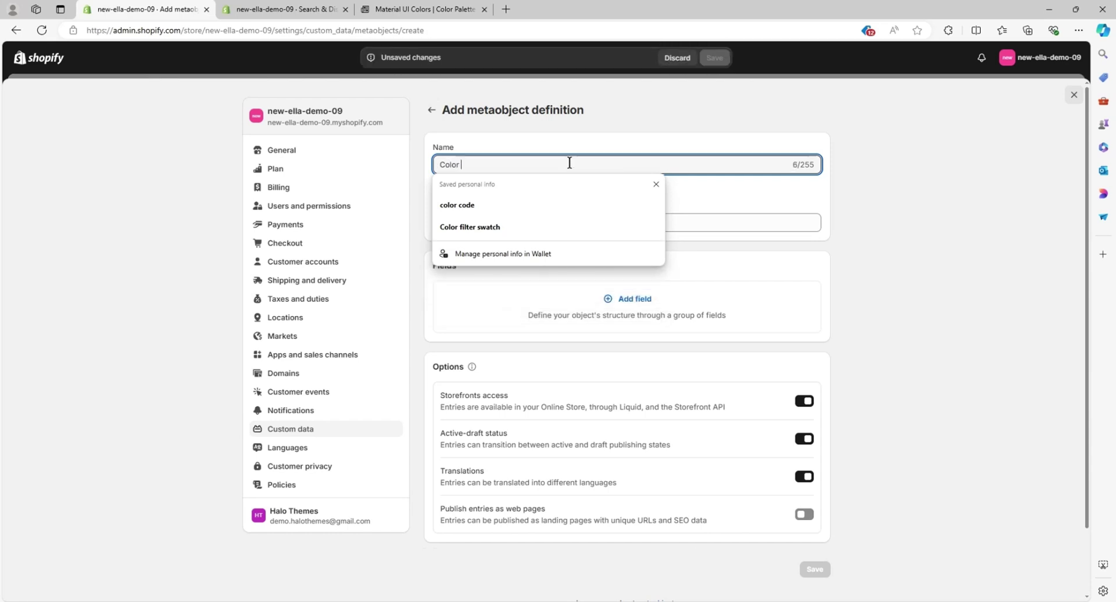
text( filte)
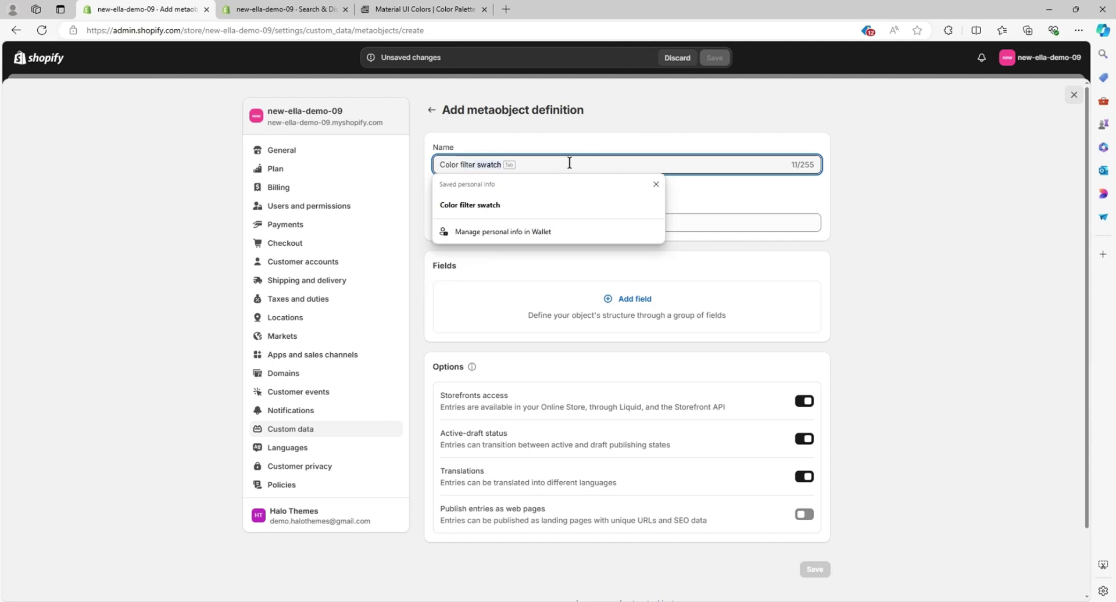
text(r swatch)
click(718, 206)
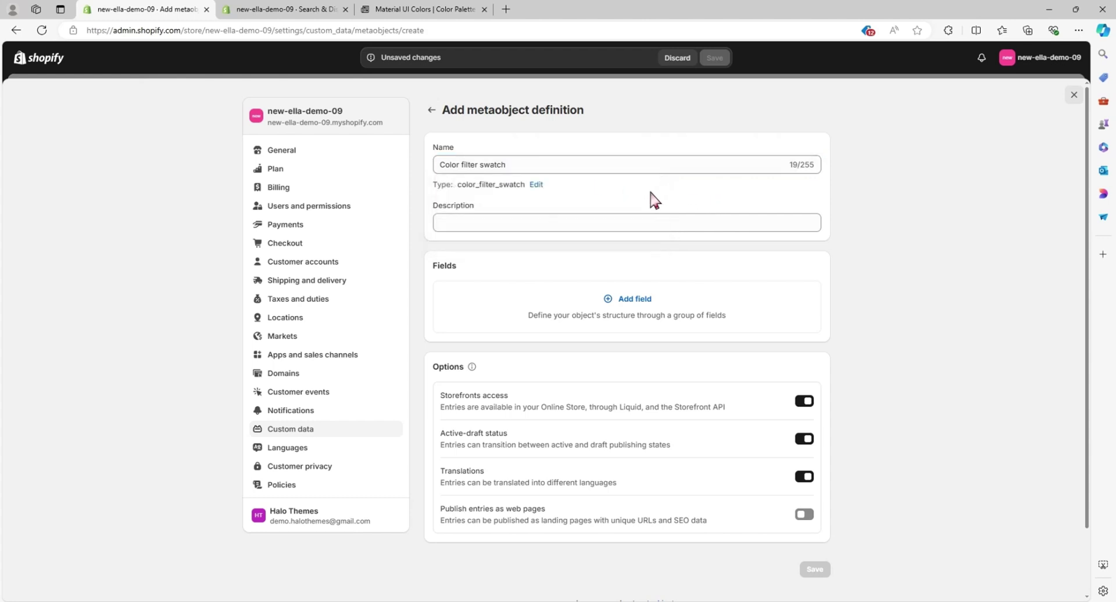
Step: Add a single line text field named "Color" to the definition, used as the display name
click(610, 300)
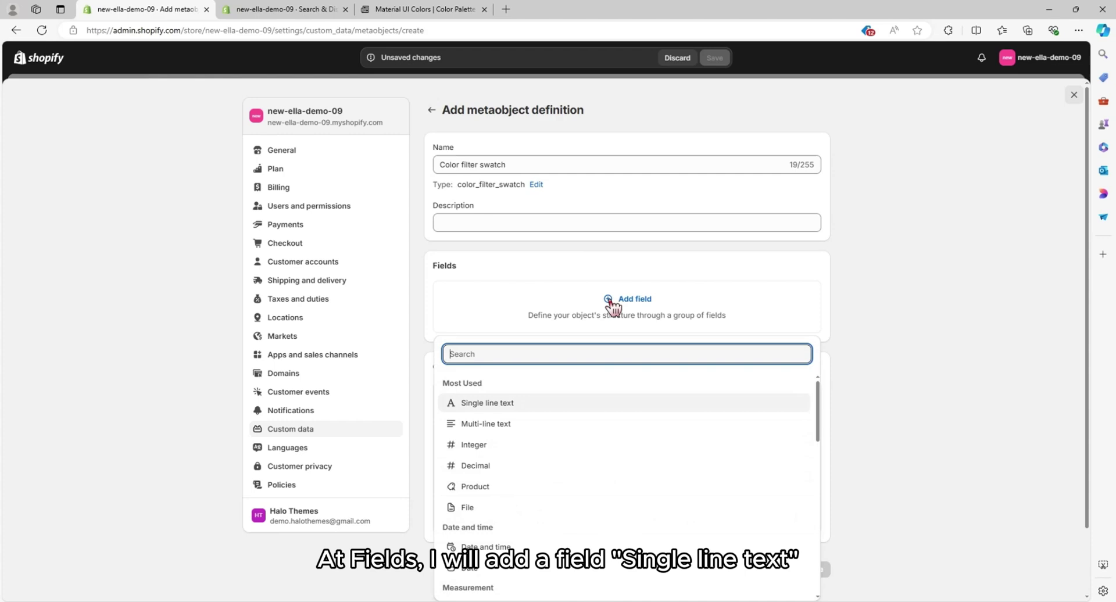
click(532, 405)
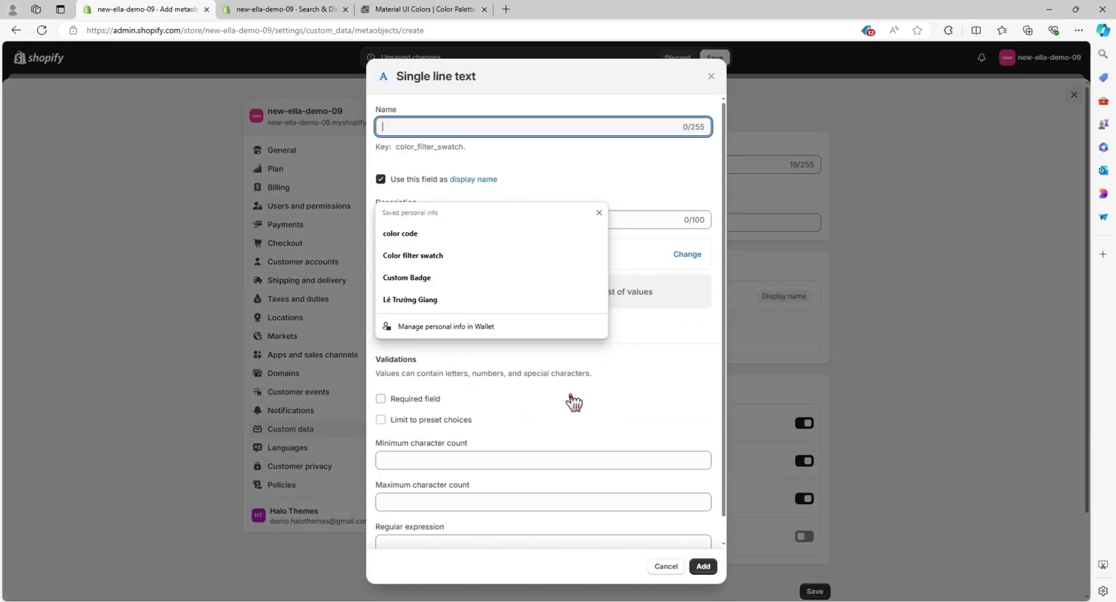
text(Color)
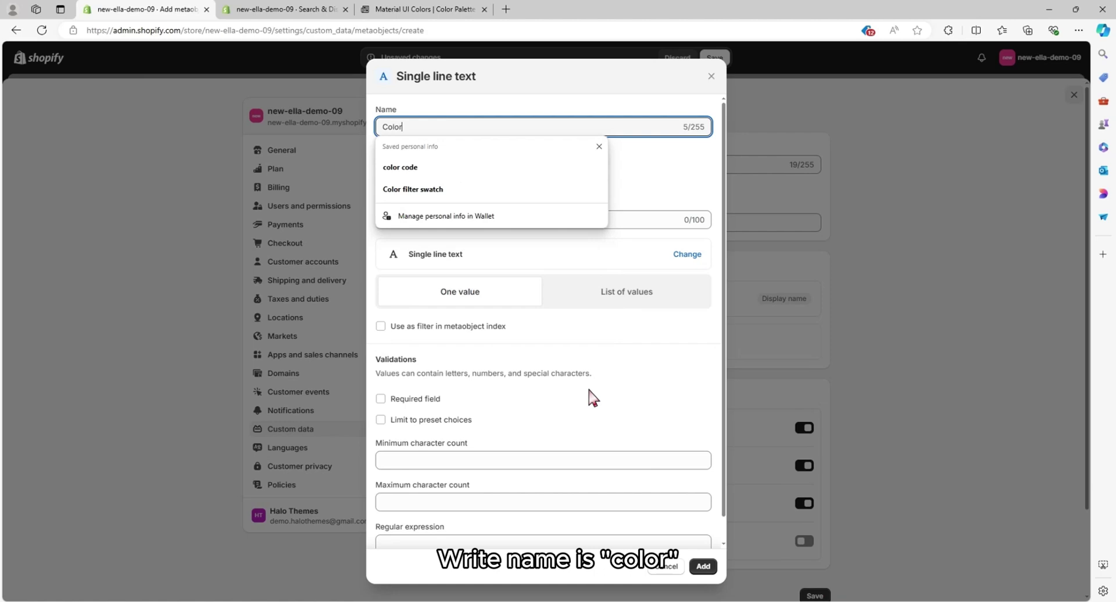
click(650, 200)
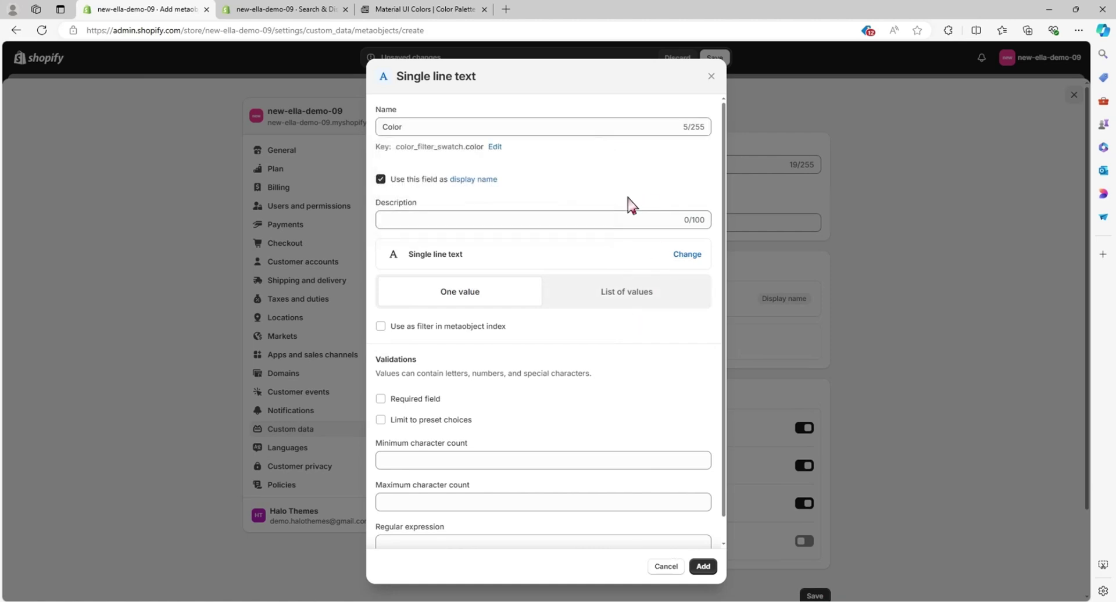
click(703, 566)
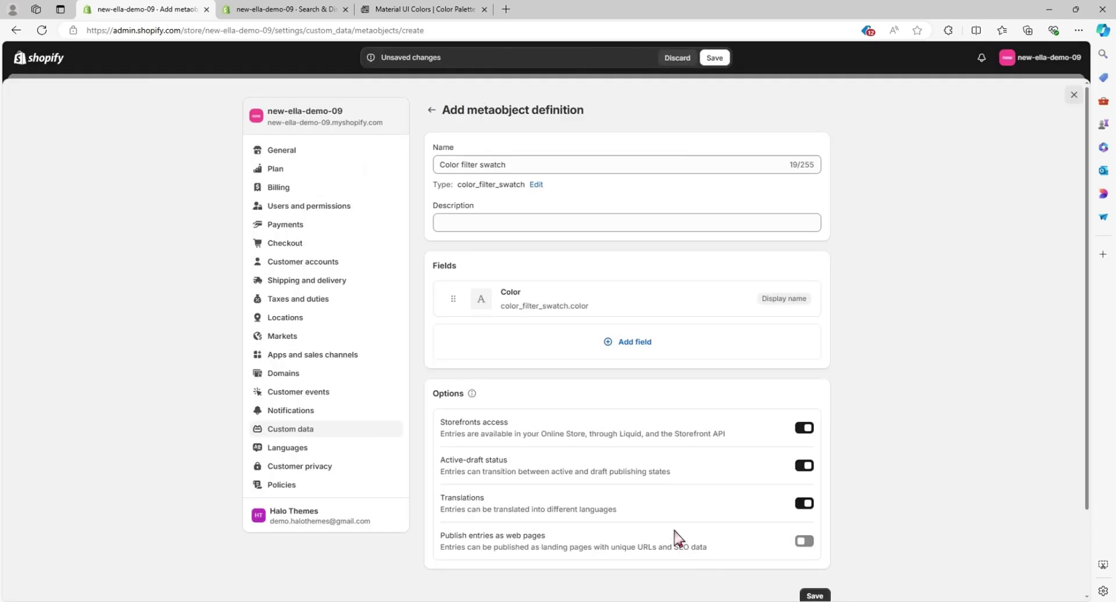
Step: Add a Color-type field named "Color code" to the definition
click(623, 345)
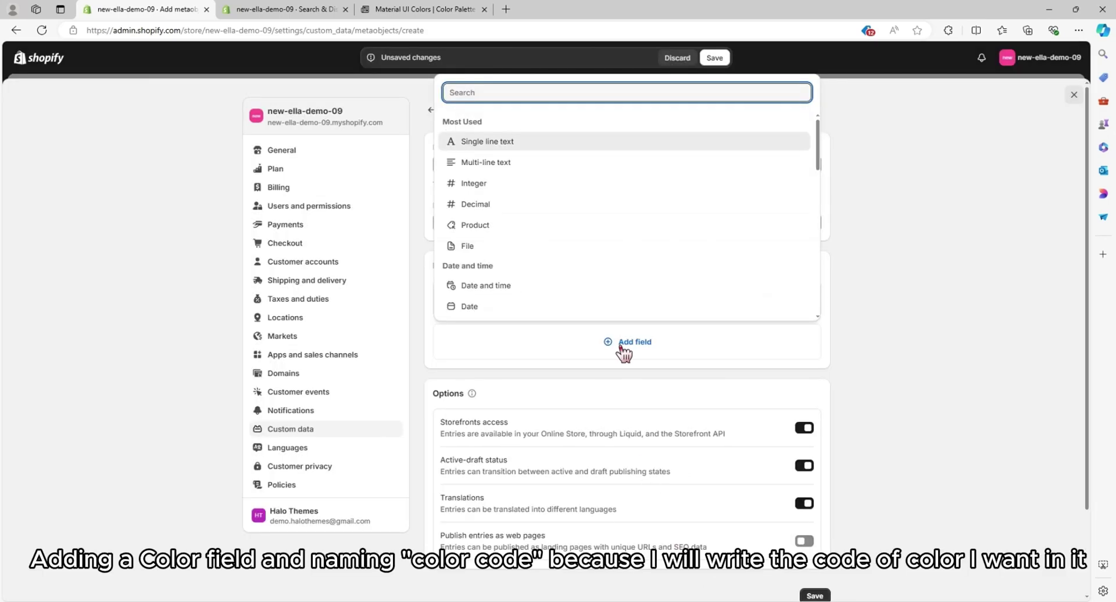
scroll(538, 249, down, 2)
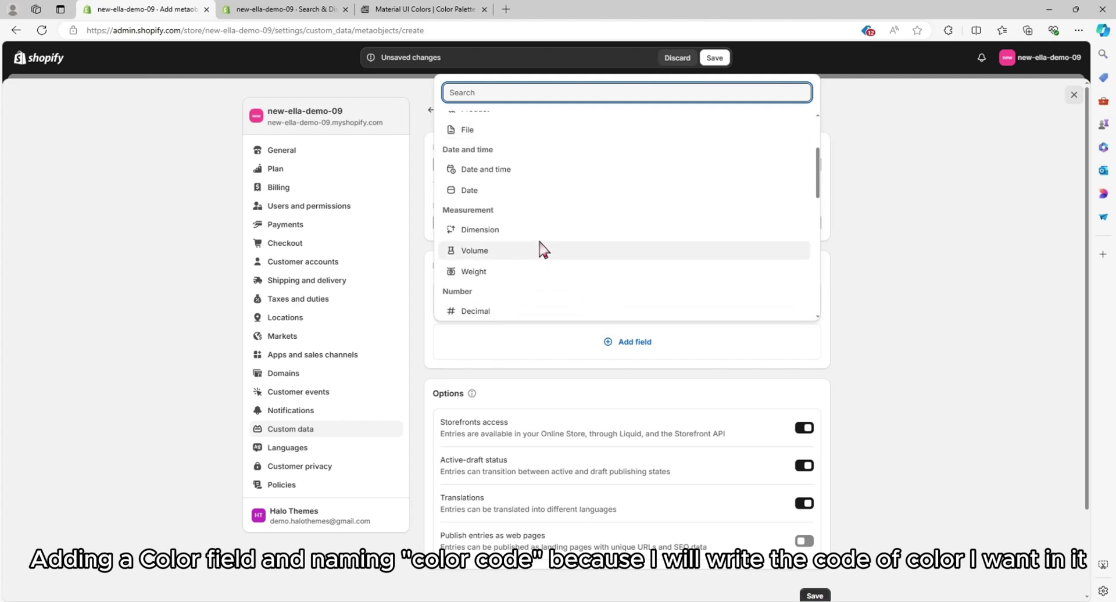
scroll(543, 249, down, 2)
scroll(549, 250, down, 4)
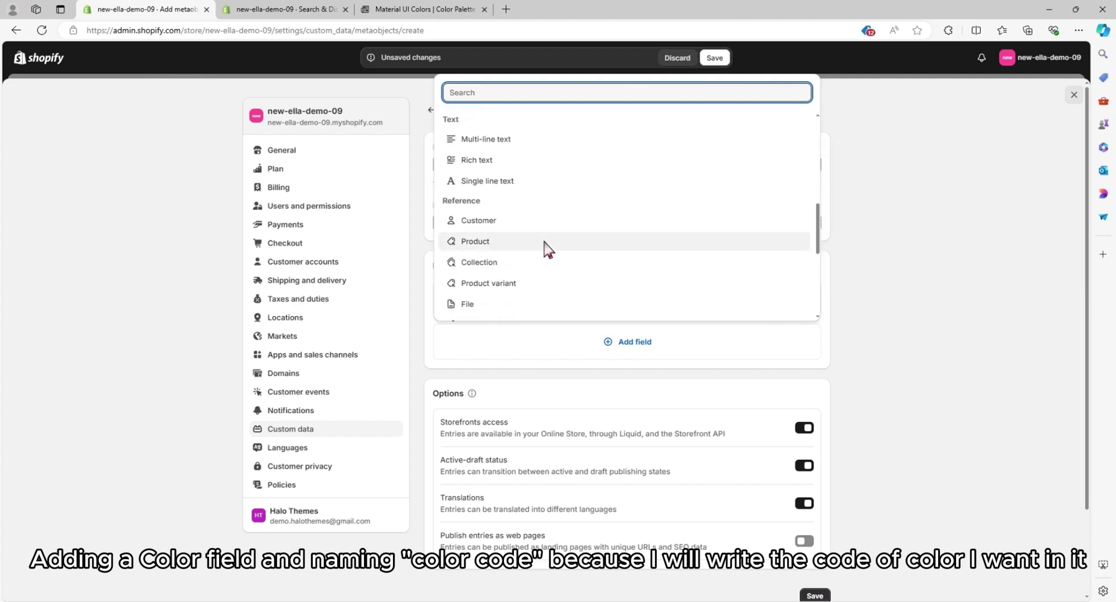
scroll(544, 248, down, 2)
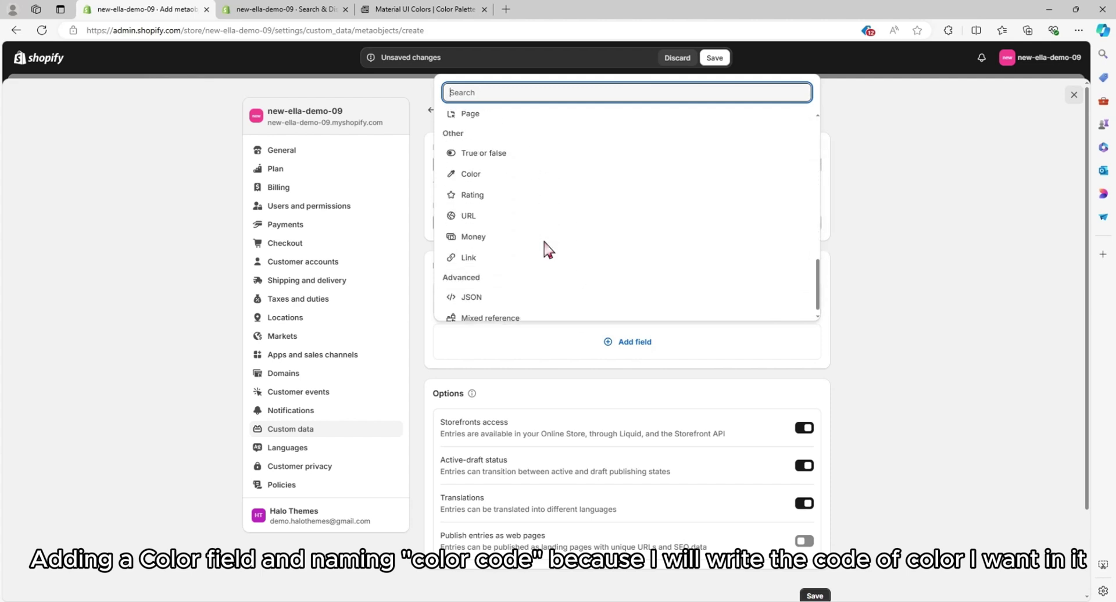
click(492, 174)
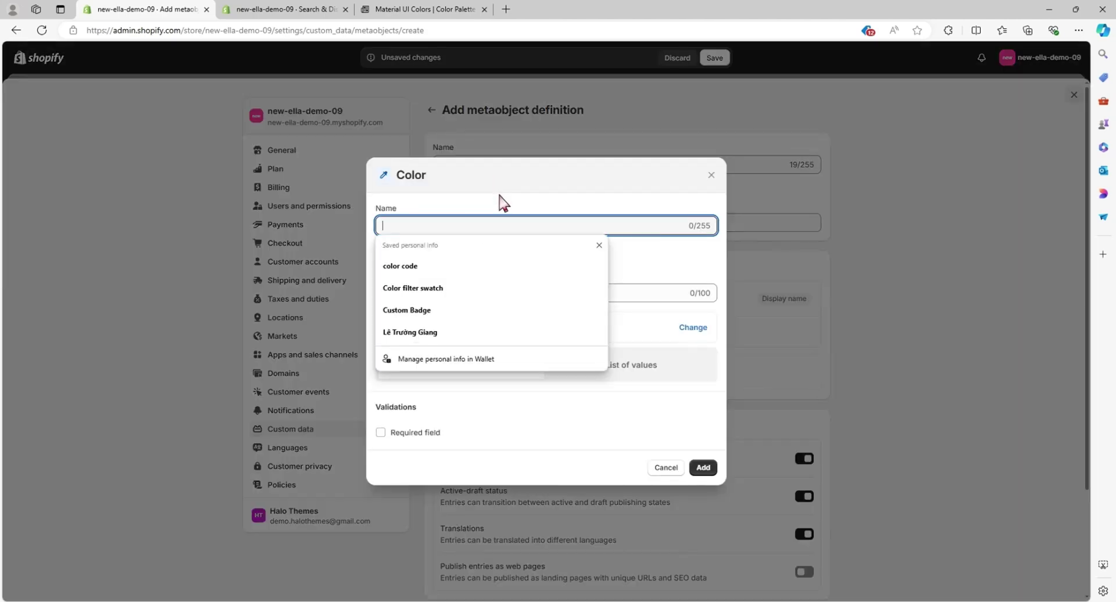
text(Color)
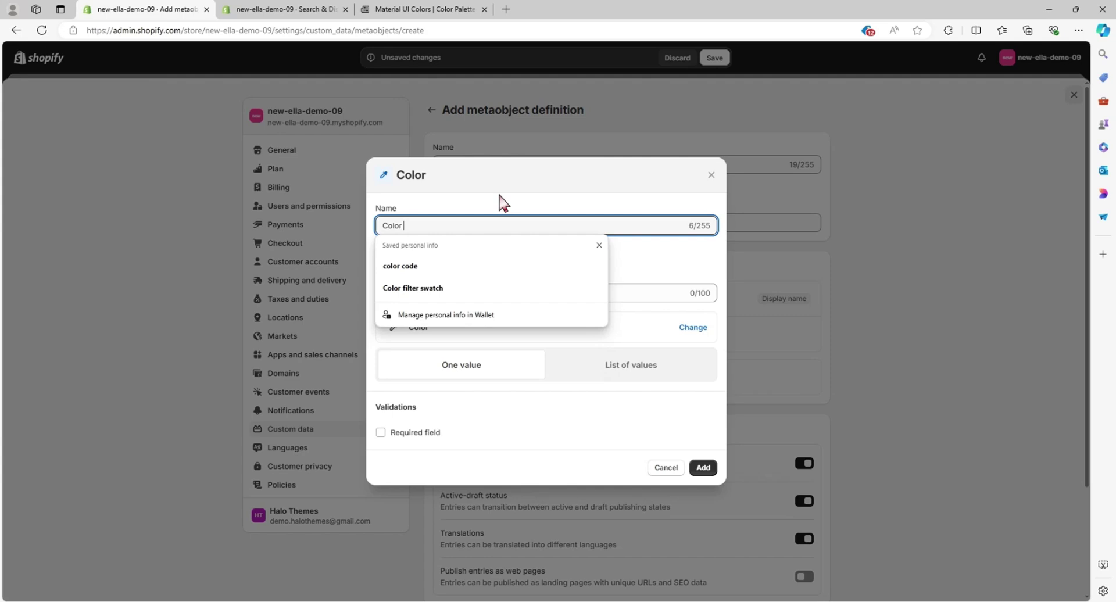
text( code)
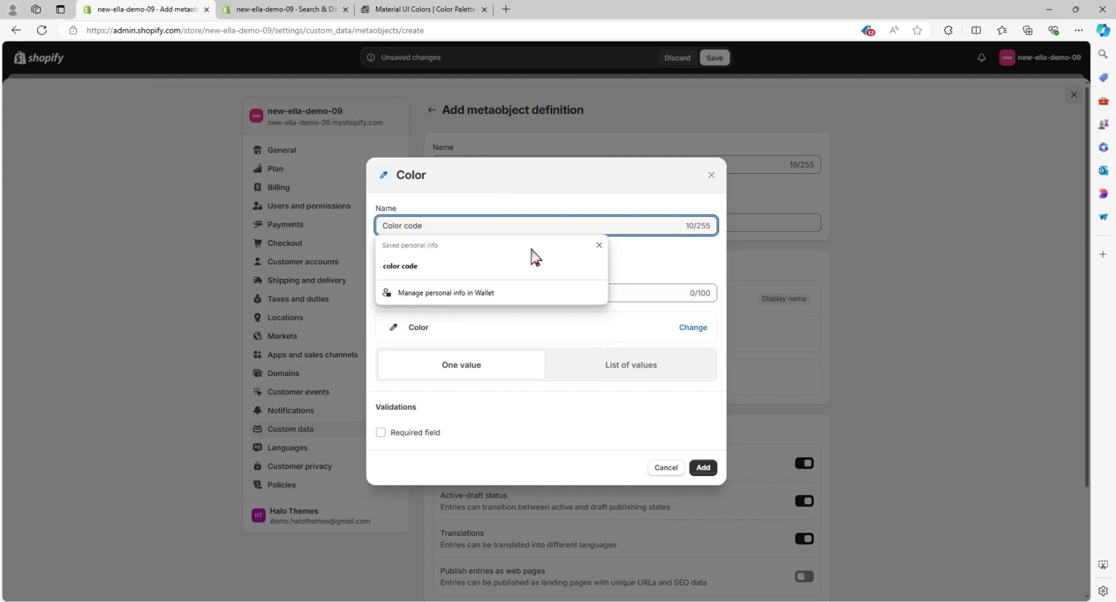
click(673, 258)
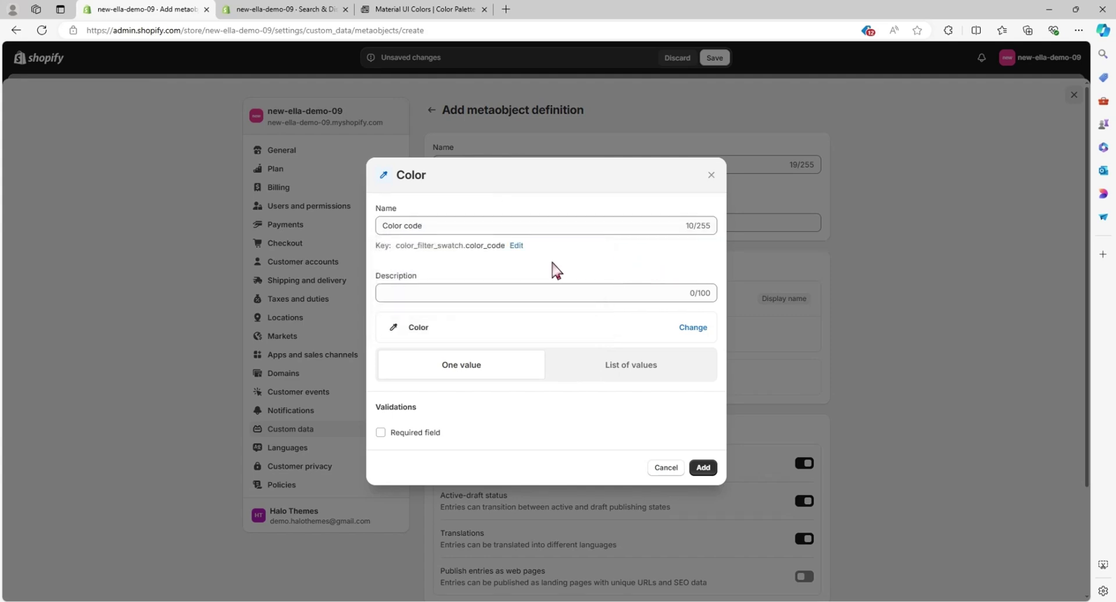
click(702, 468)
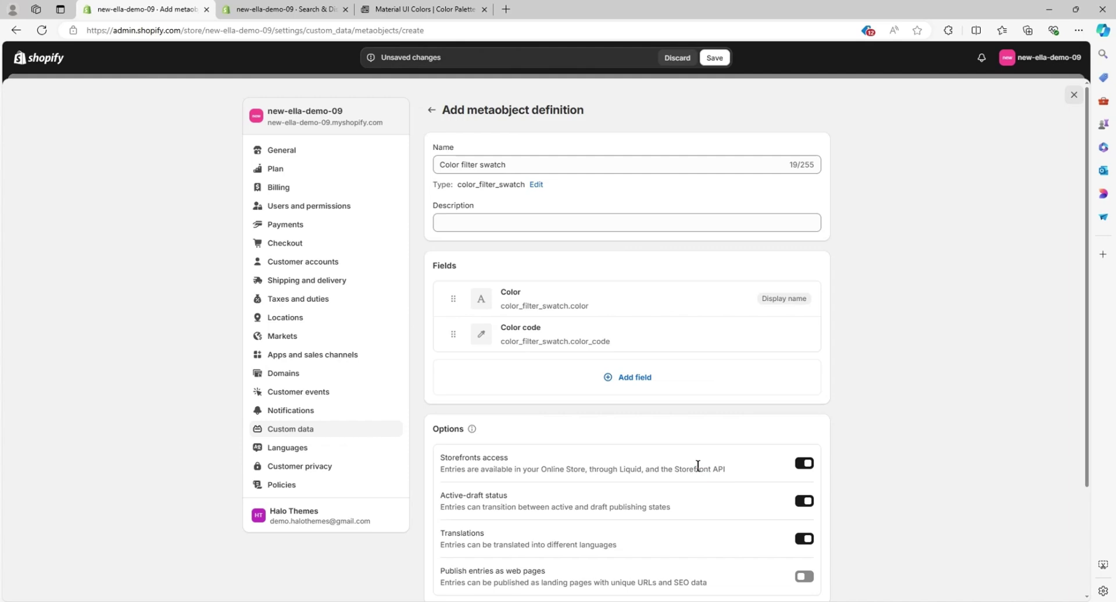
Step: Add a File field named "Image" accepting images and videos, and save the metaobject definition
click(605, 382)
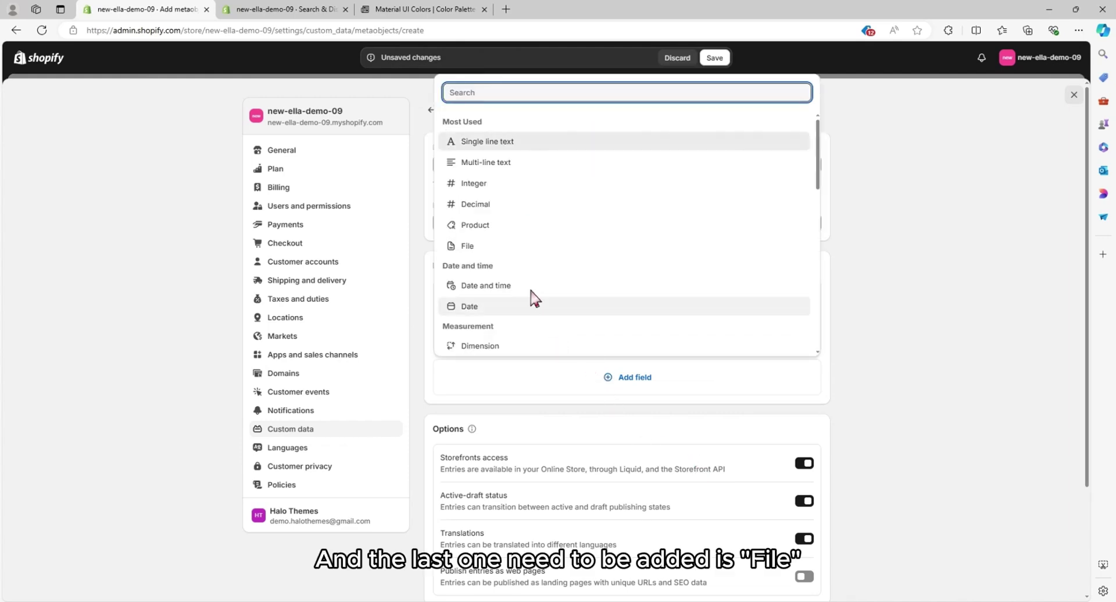
click(482, 249)
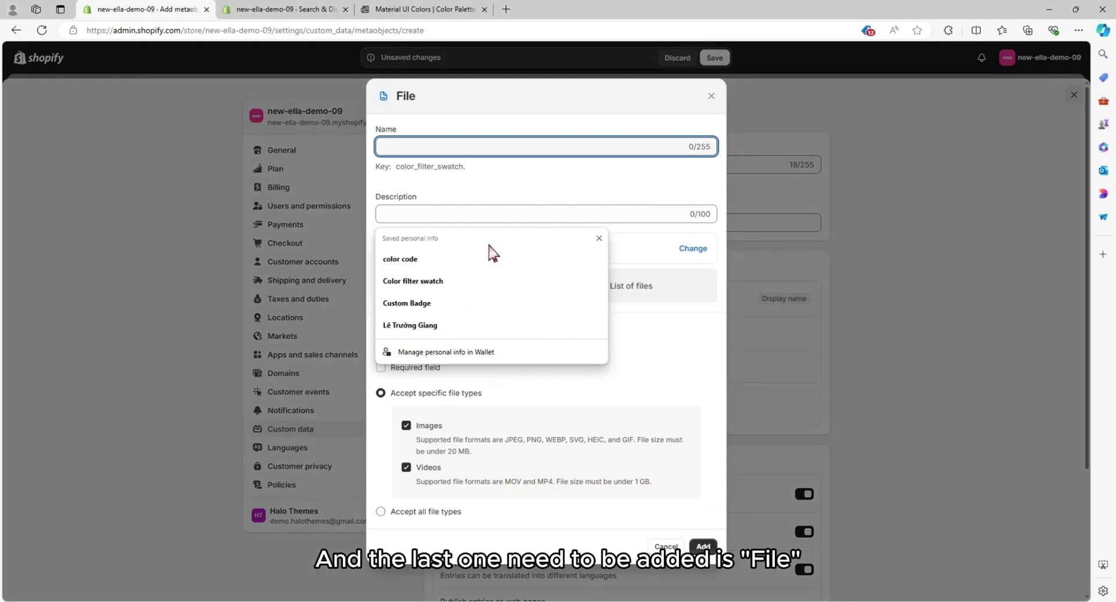
text(Image)
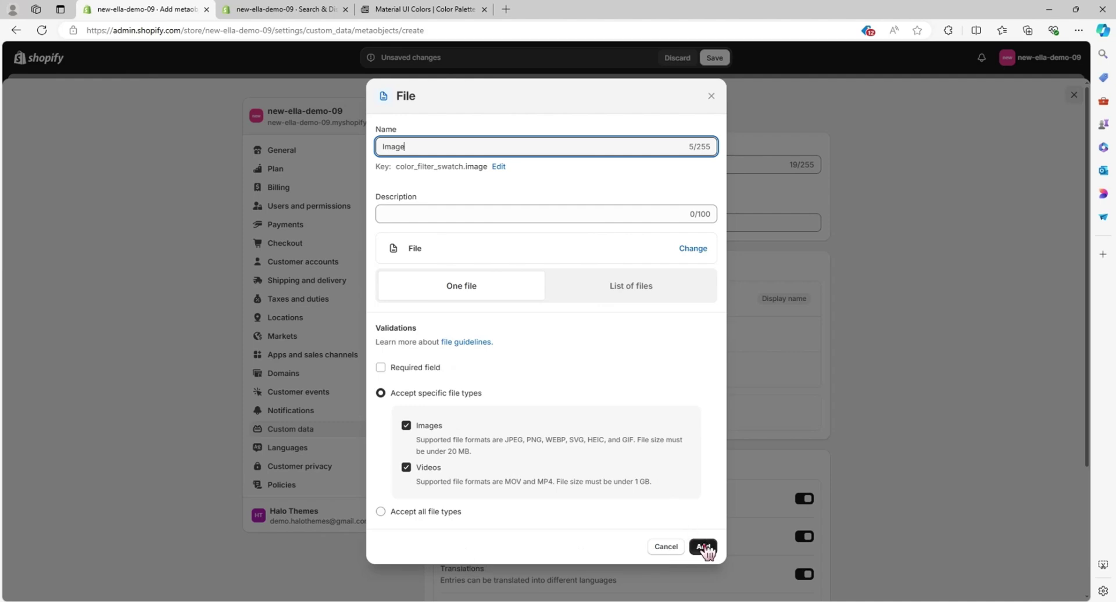
click(703, 546)
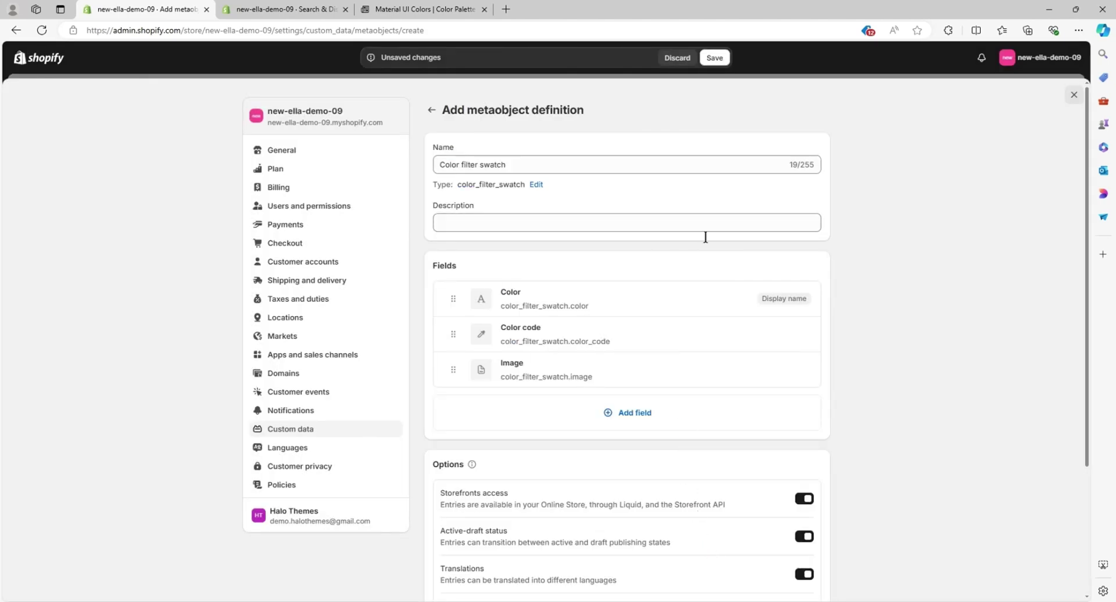
click(714, 60)
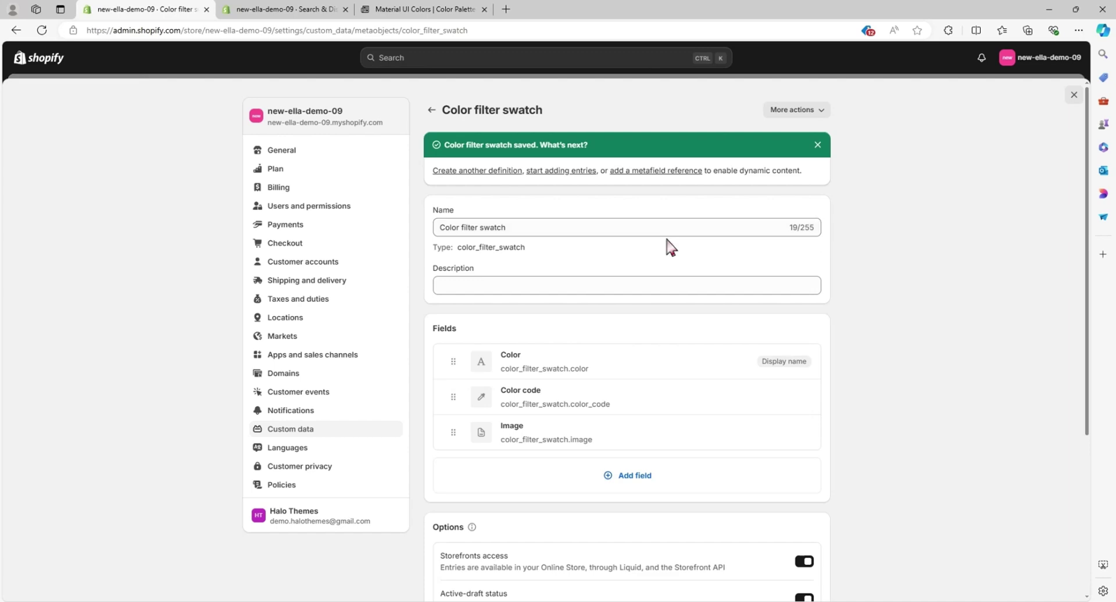
scroll(667, 247, down, 4)
scroll(670, 249, up, 2)
scroll(668, 249, up, 2)
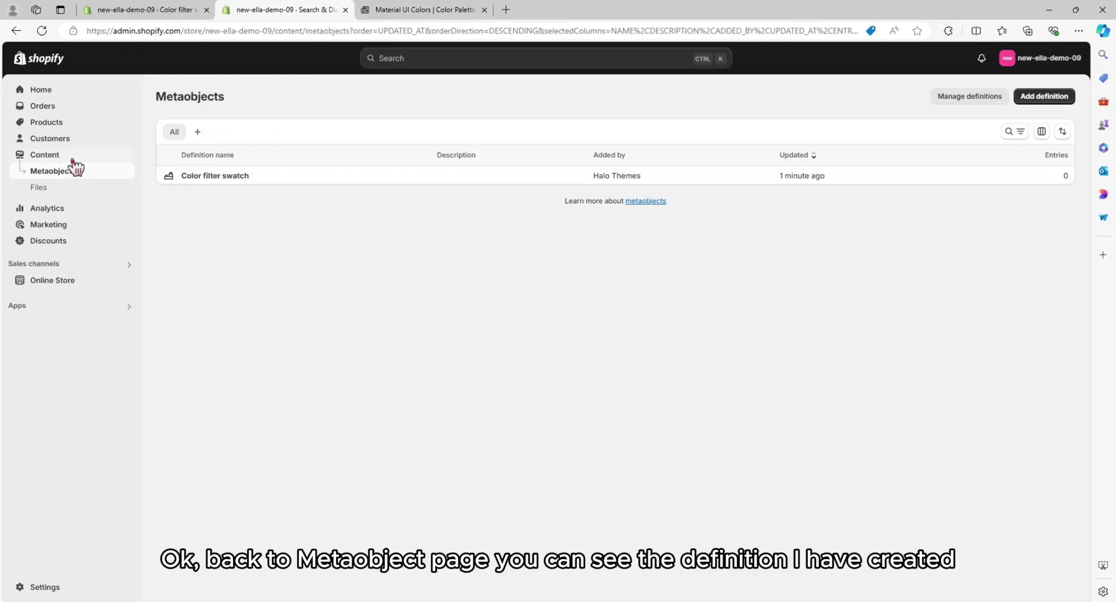
Step: Create the first entry for the Color filter swatch definition and set its Color to "Blue"
click(228, 183)
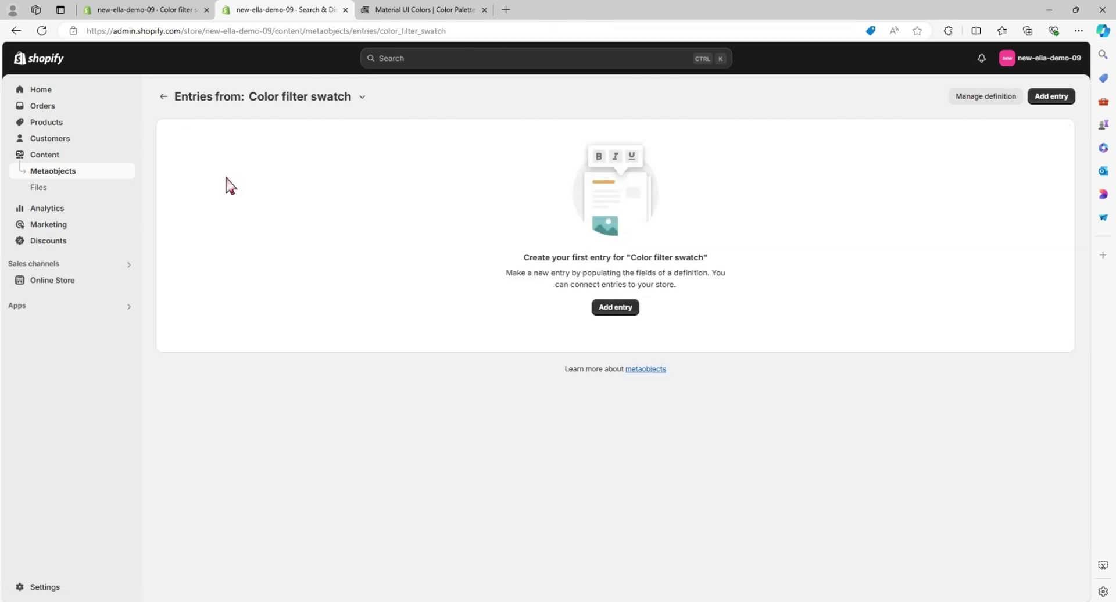
click(610, 313)
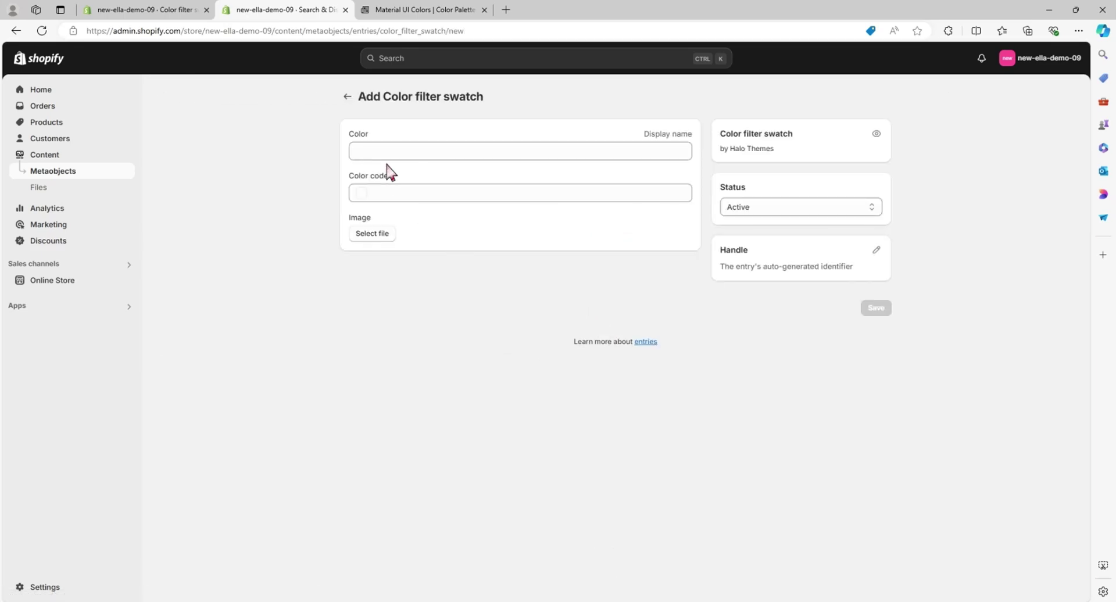
click(385, 149)
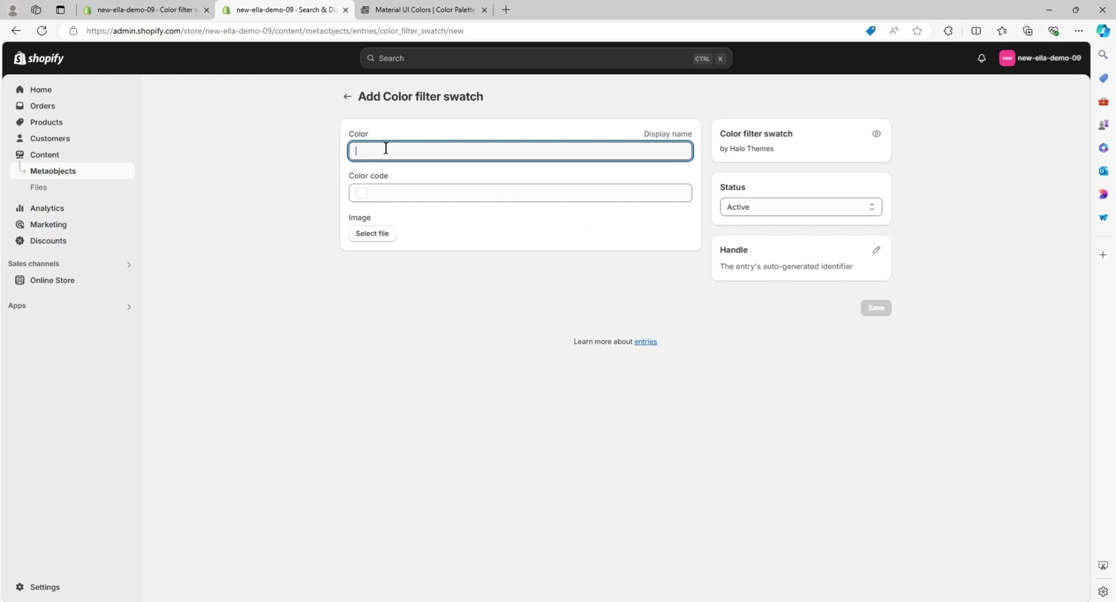
text(Blue)
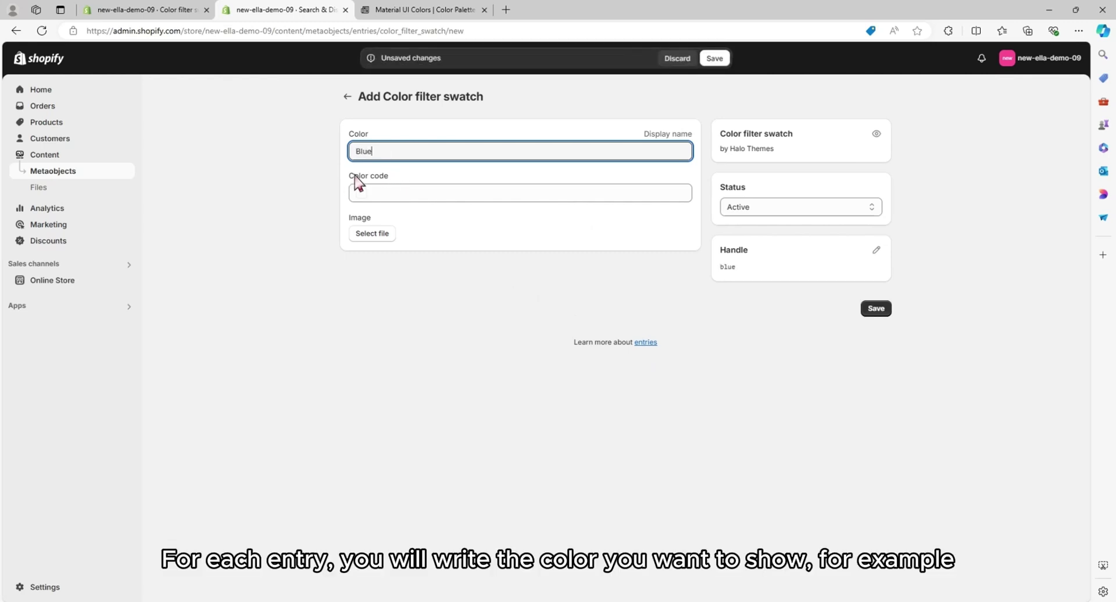
Step: Pick the blue shade #5781C9 as the Blue entry's color code using the color picker
click(375, 192)
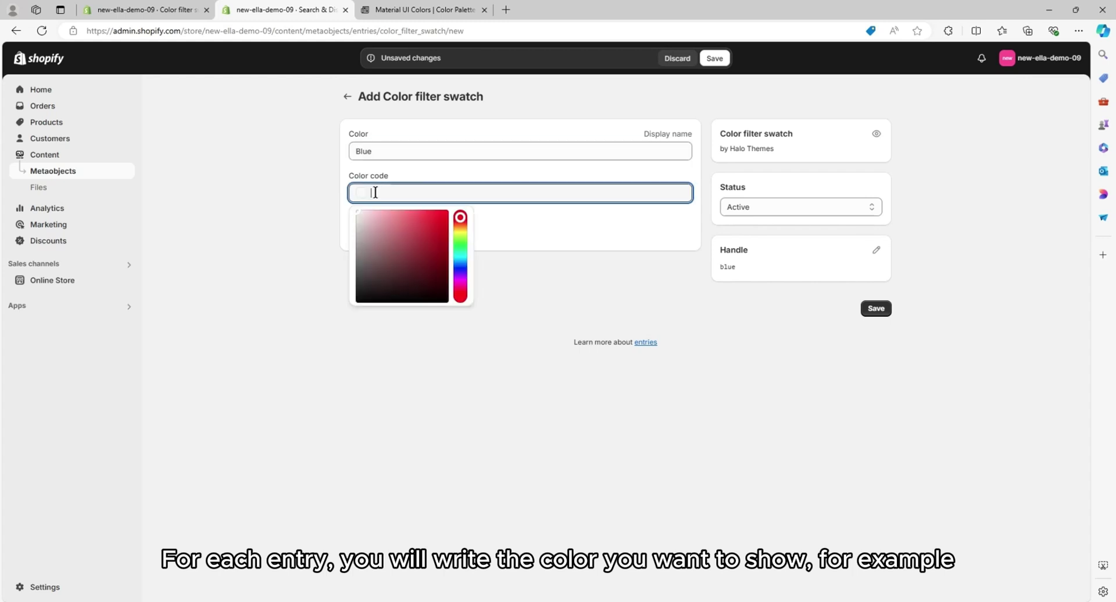
click(408, 230)
click(463, 265)
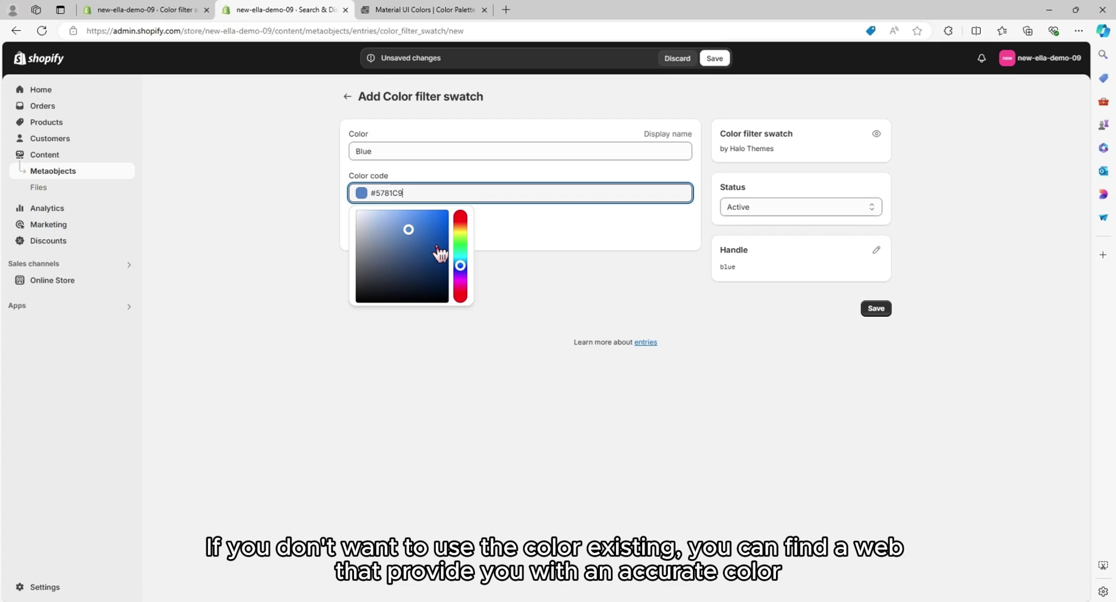
Step: Copy the Light Blue hex code from the Material UI Colors site and set the Shopify entry's color code to #03A9F4
click(430, 15)
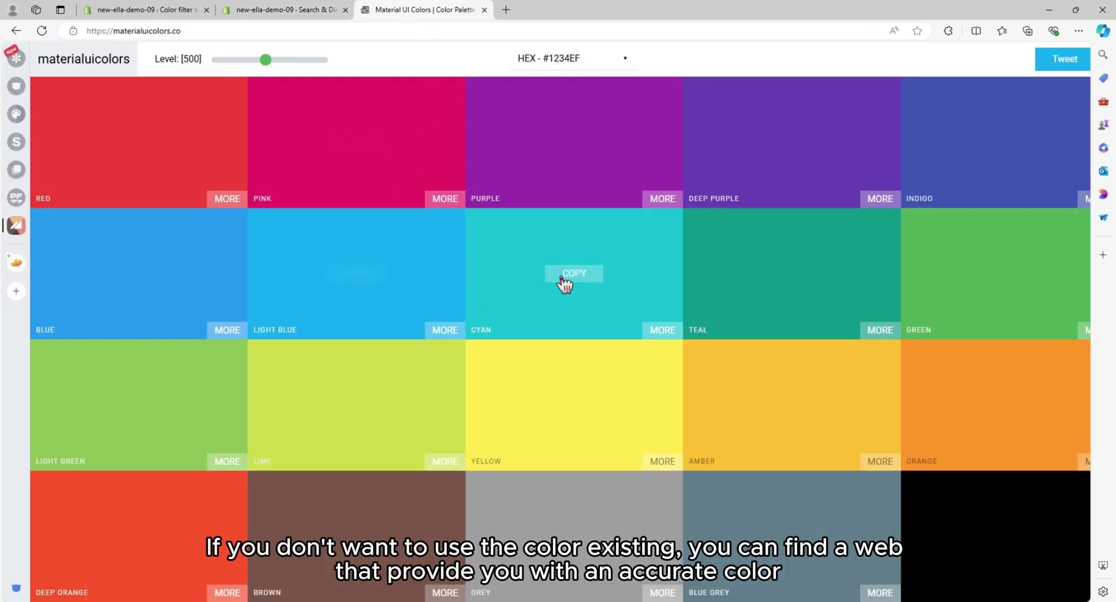
click(353, 282)
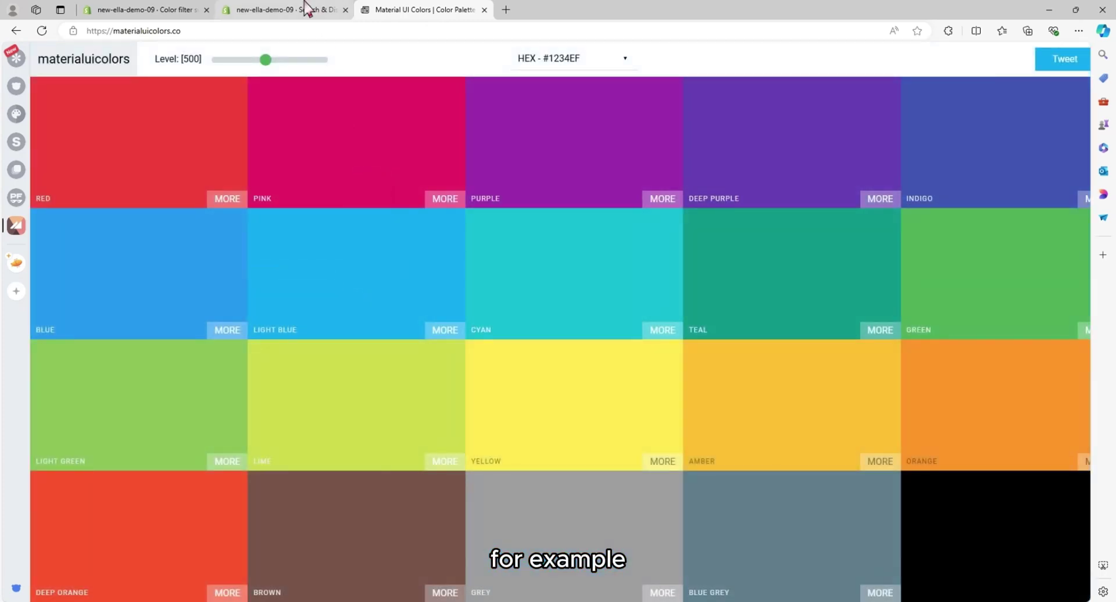
click(307, 9)
triple_click(393, 191)
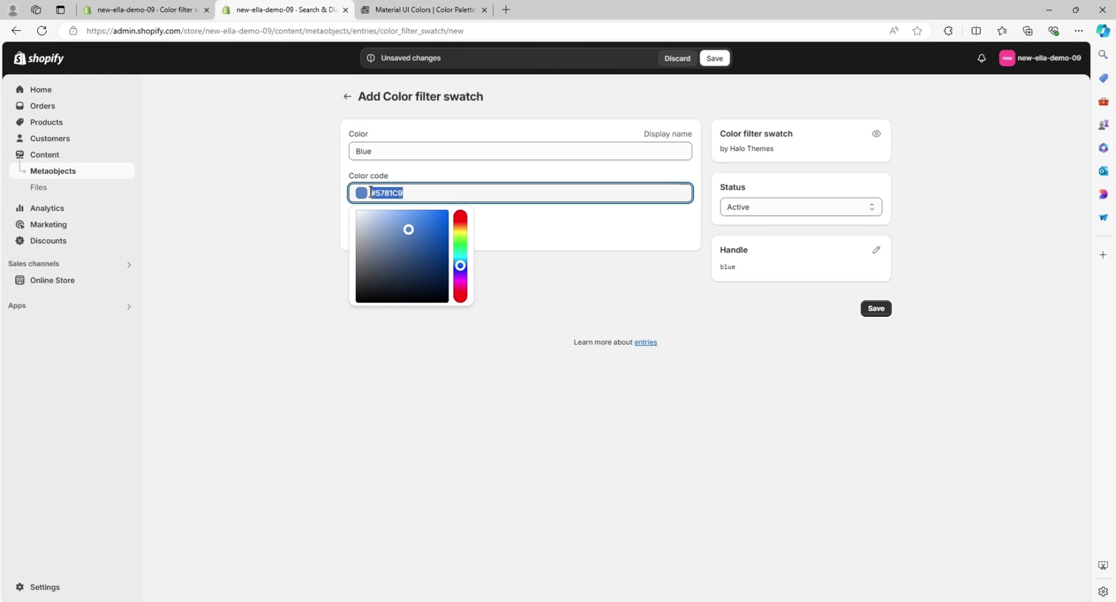
key(ctrl+v)
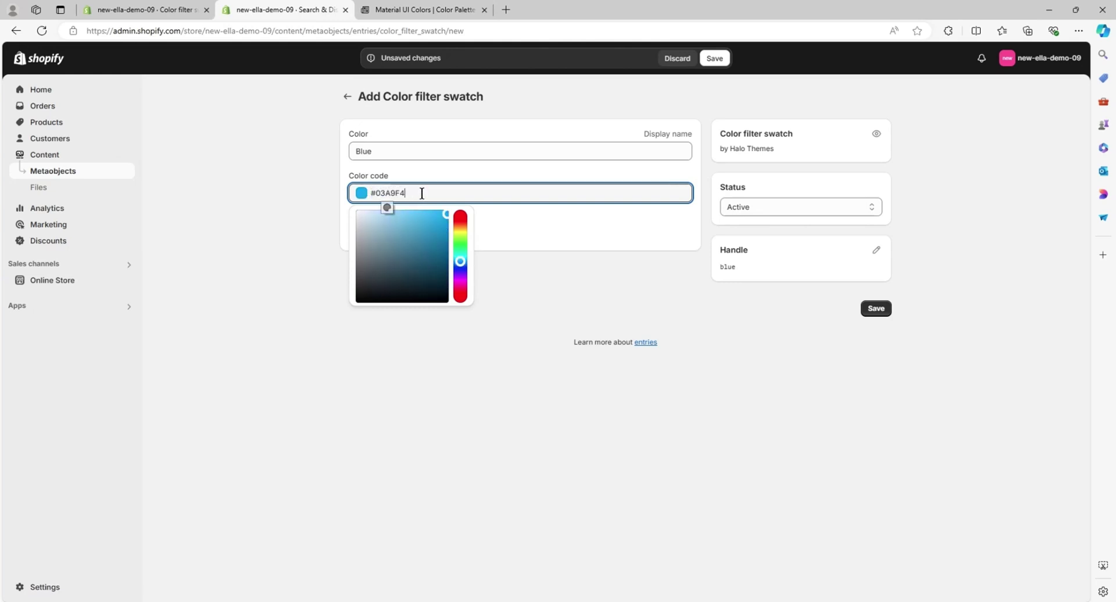
Step: Save the Blue entry and return to the list of Color filter swatch entries
click(505, 226)
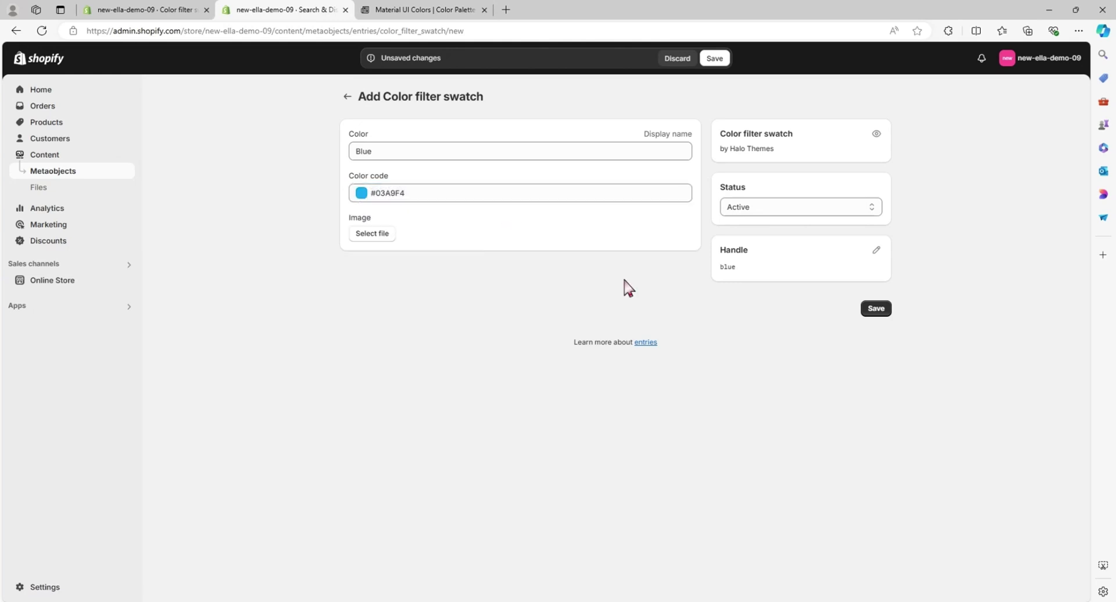
click(873, 309)
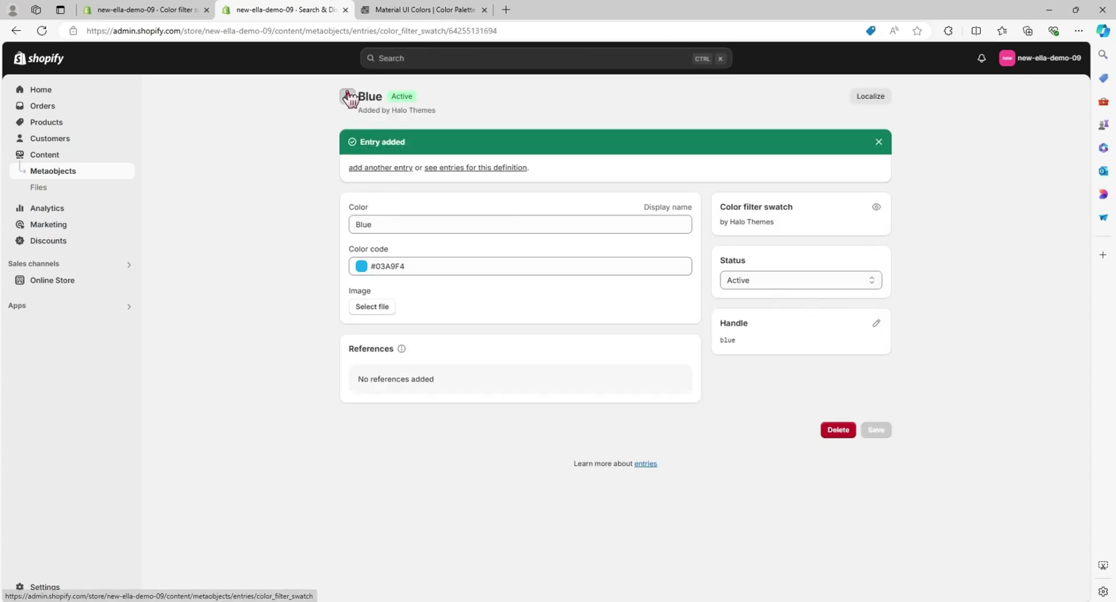
click(348, 97)
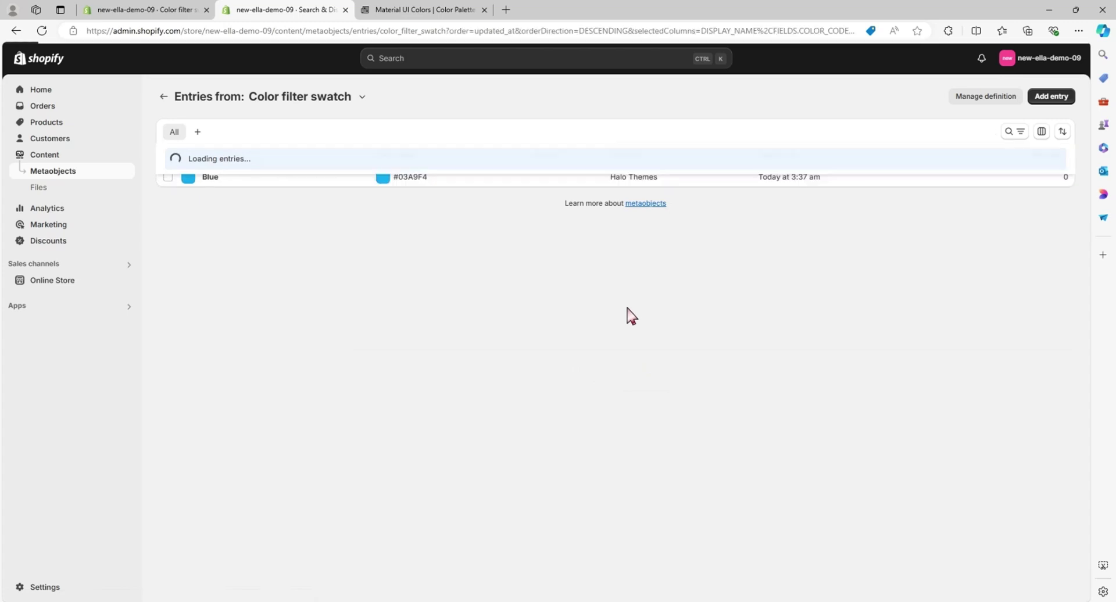
Step: Add another Color filter swatch entry and set its Color to "Pink"
click(1055, 104)
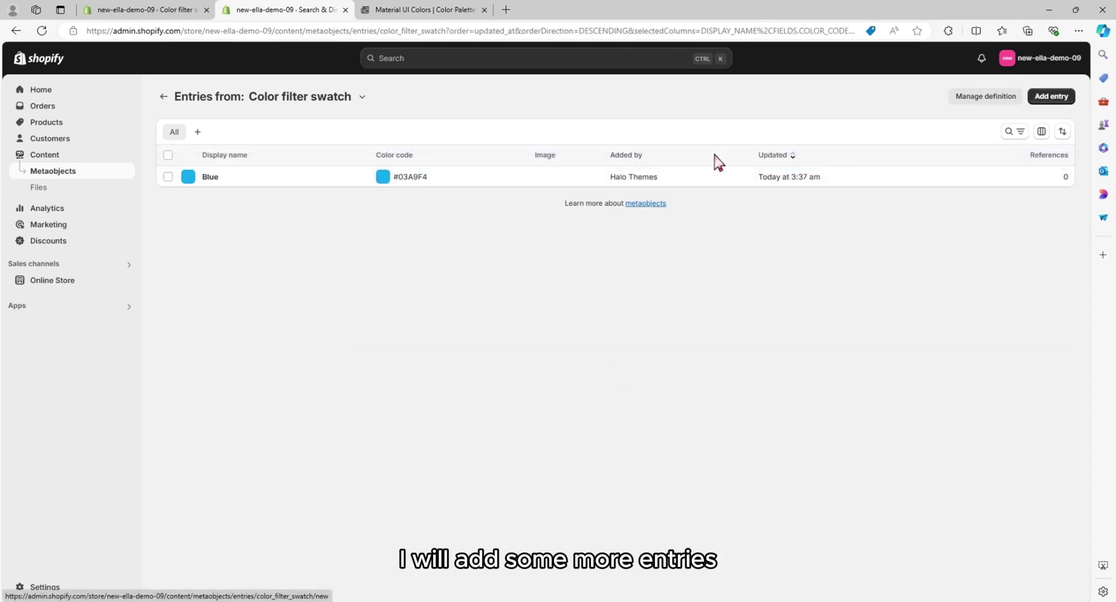
click(518, 152)
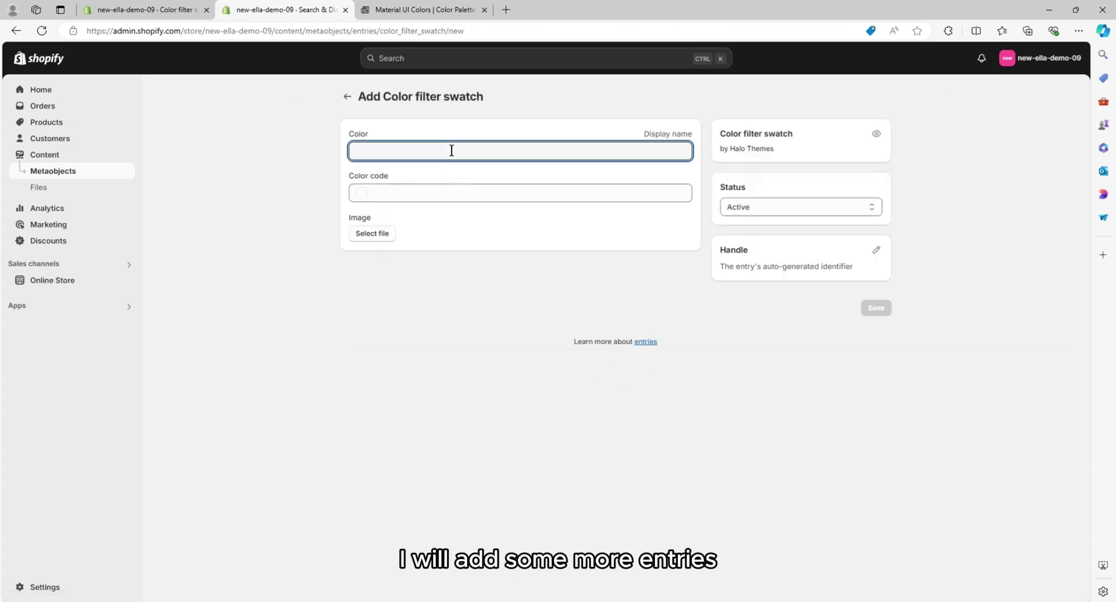
text(Pi)
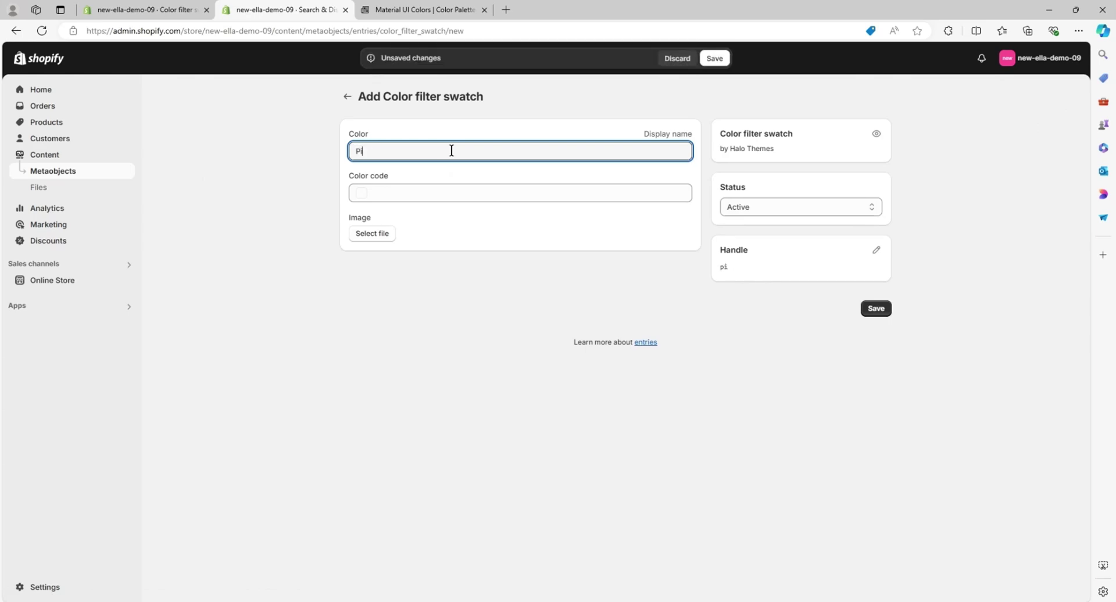
text(nk)
Step: Copy the Pink hex code from the Material UI Colors site, set the entry's color code to #E91E63, and save it
click(421, 10)
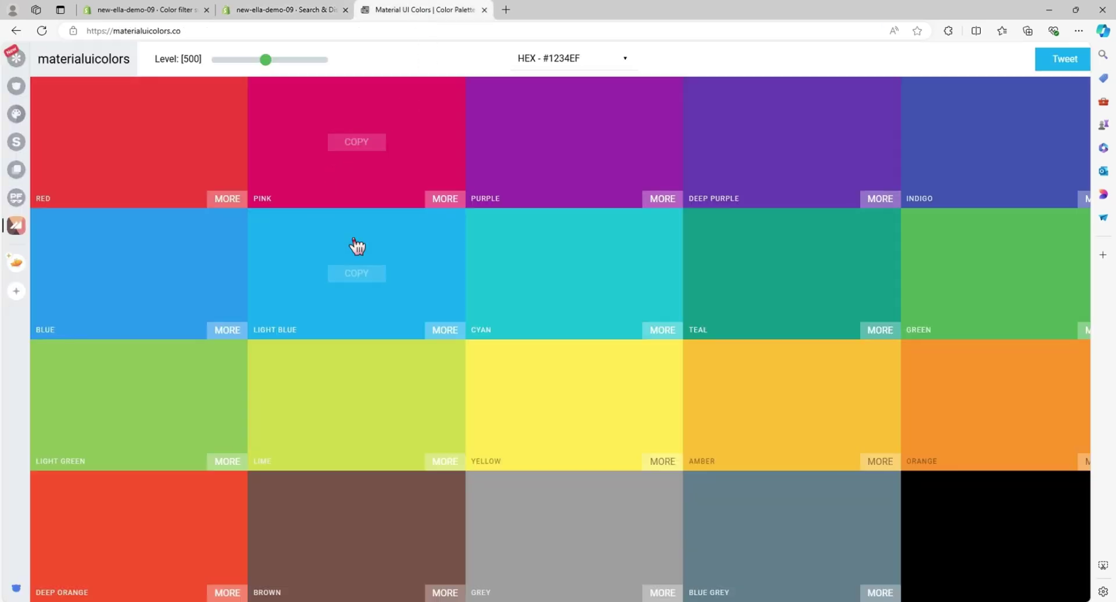
click(355, 142)
key(ctrl+shift+Tab)
click(374, 193)
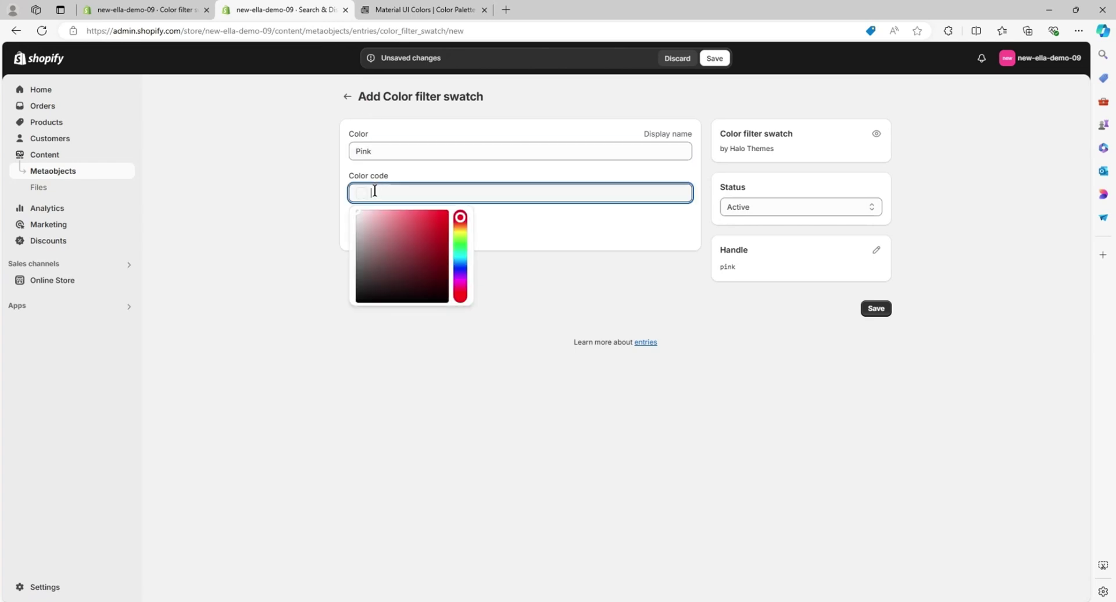
key(ctrl+v)
click(503, 229)
click(867, 309)
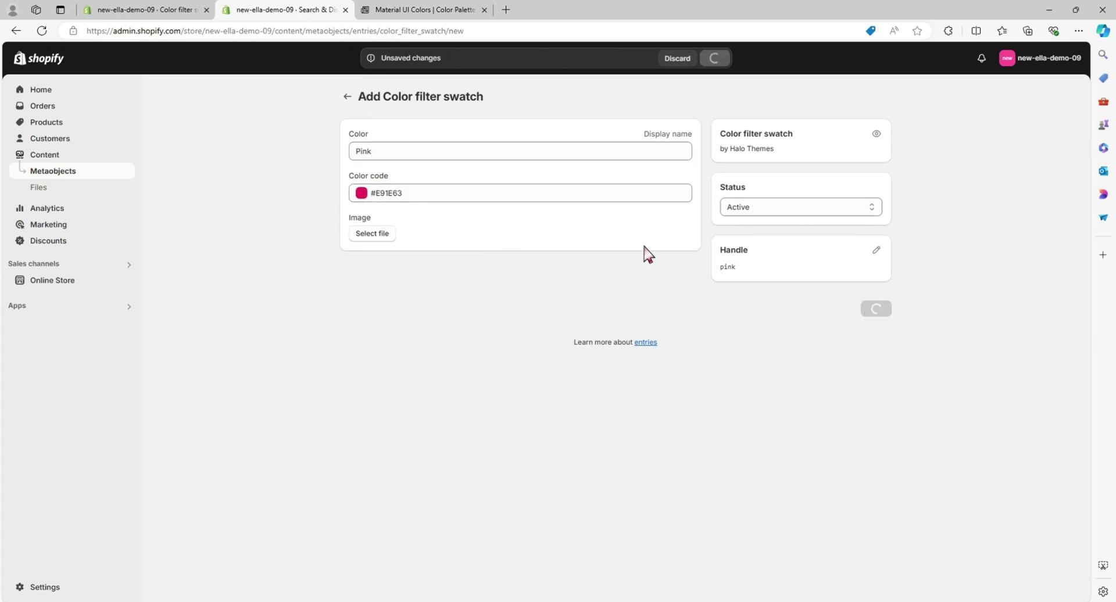
click(347, 97)
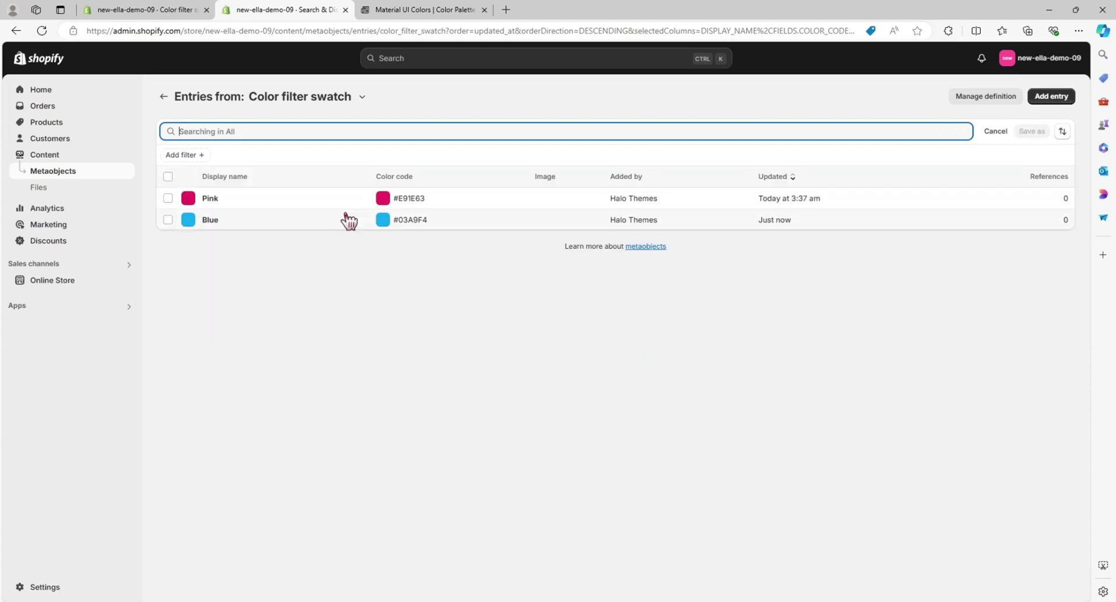
Step: Add and save a Color filter swatch entry with Color "Black" and color code #000000
click(1051, 96)
click(489, 150)
text(Black)
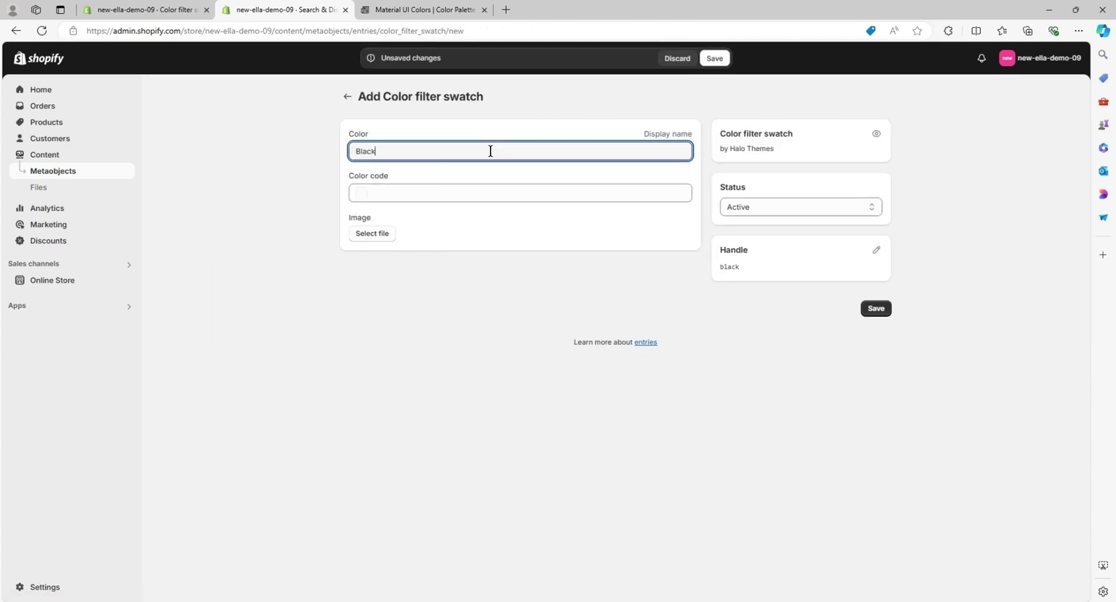
click(465, 193)
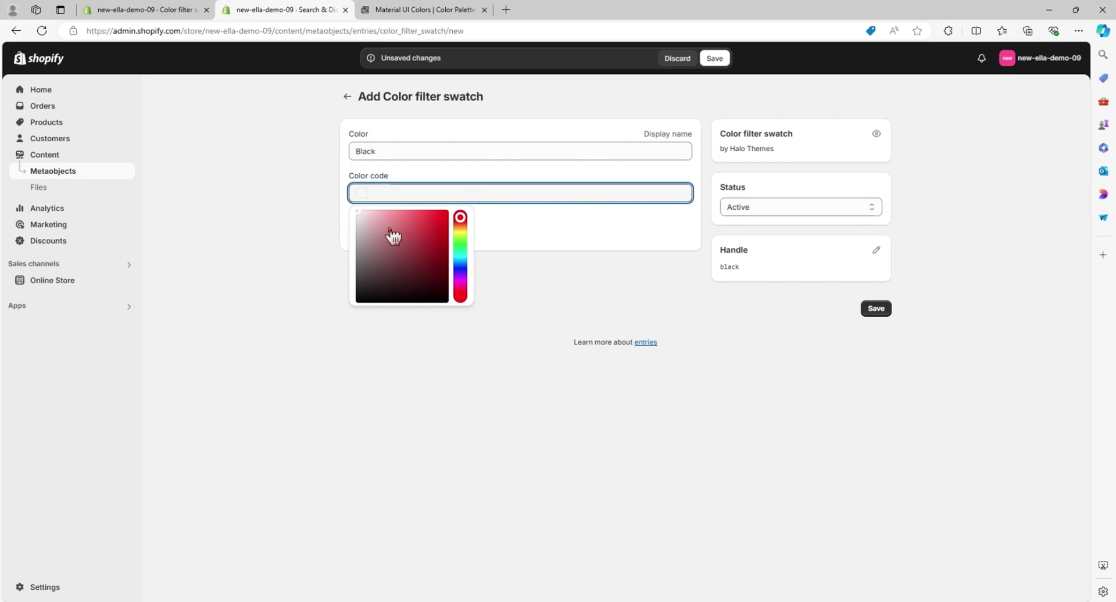
text(#00000)
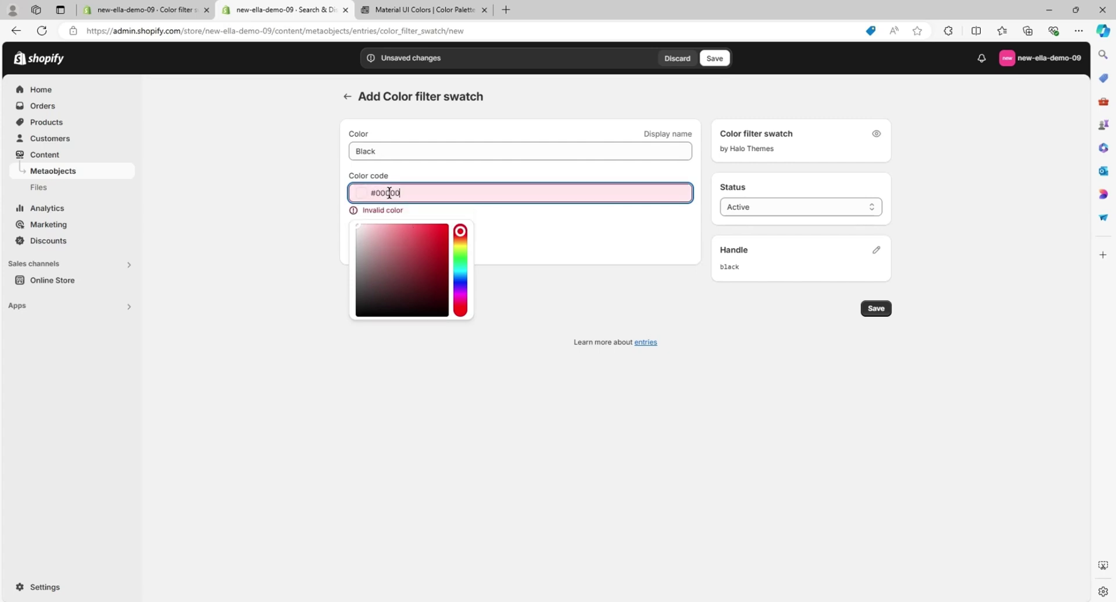
text(0)
click(504, 277)
click(875, 308)
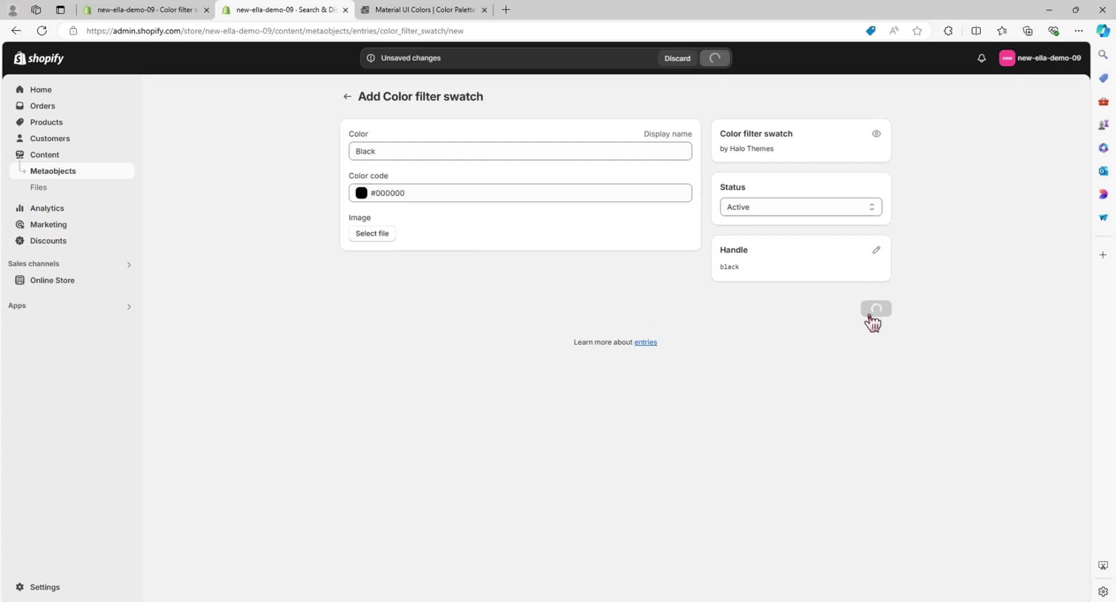
click(347, 97)
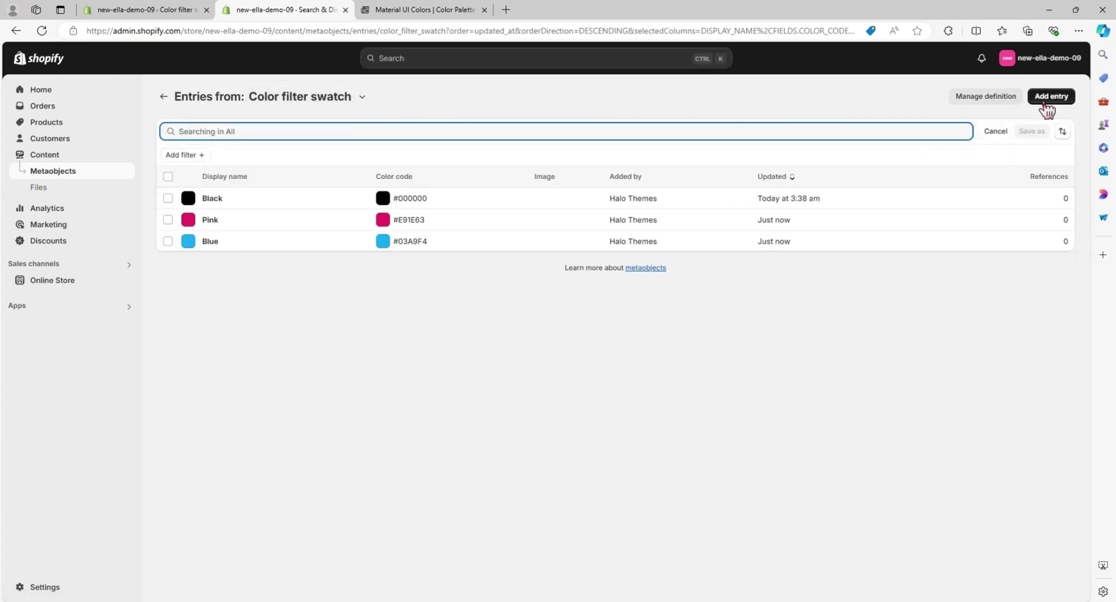
Step: Add another Color filter swatch entry and set its Color to "Green"
click(1048, 97)
click(487, 150)
text(Gr)
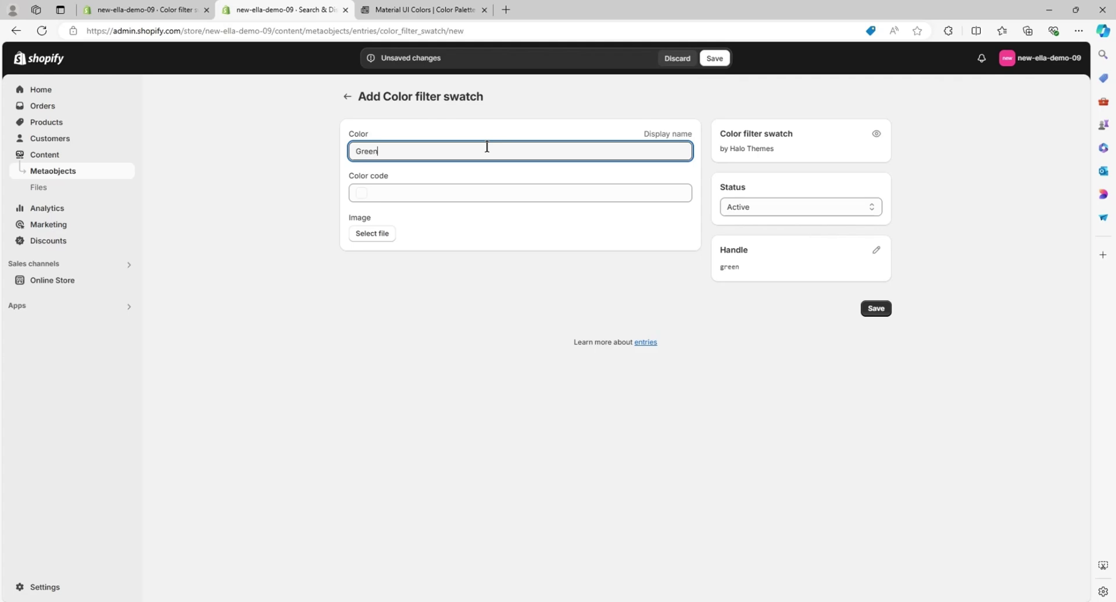
text(een)
Step: Copy the Green hex code from the Material UI Colors site, set the entry's color code to #4CAF50, and save it
click(433, 192)
click(421, 9)
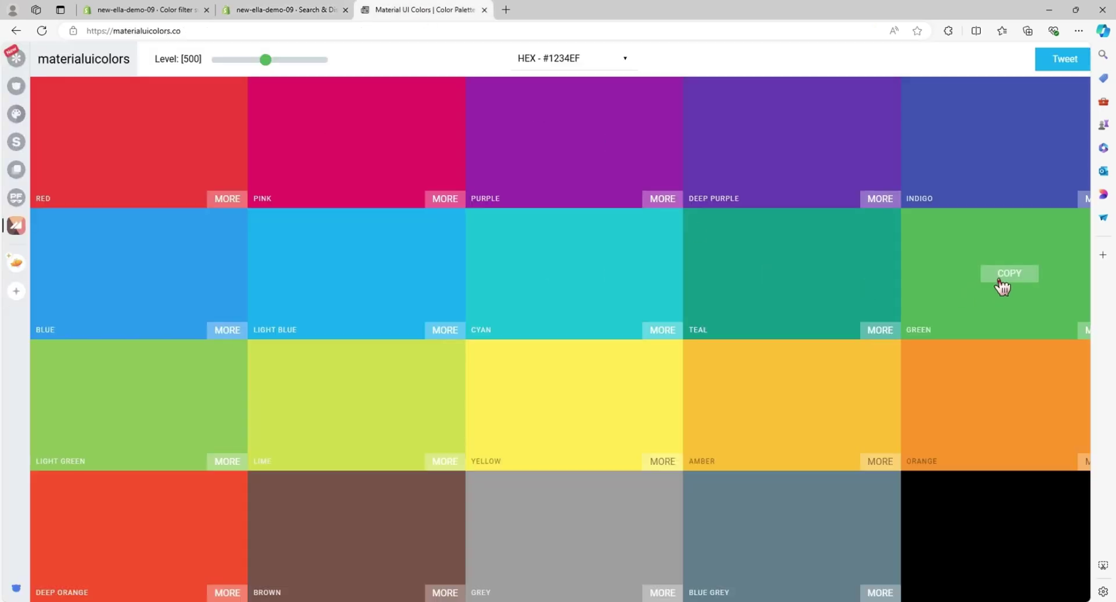
click(1002, 286)
click(284, 9)
click(448, 192)
text(#4CAF50)
click(638, 301)
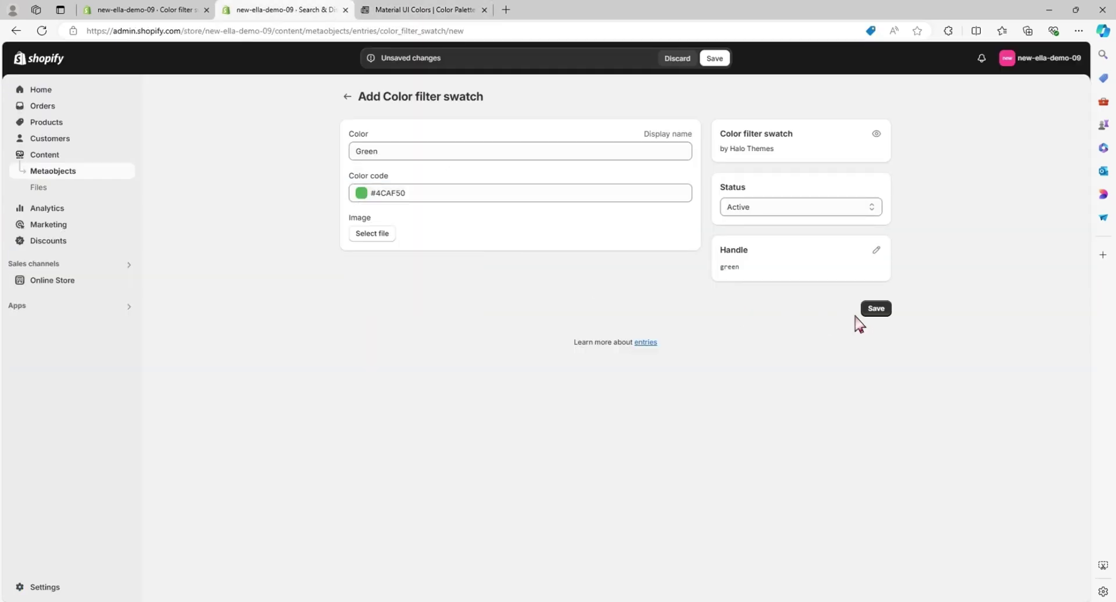
click(875, 309)
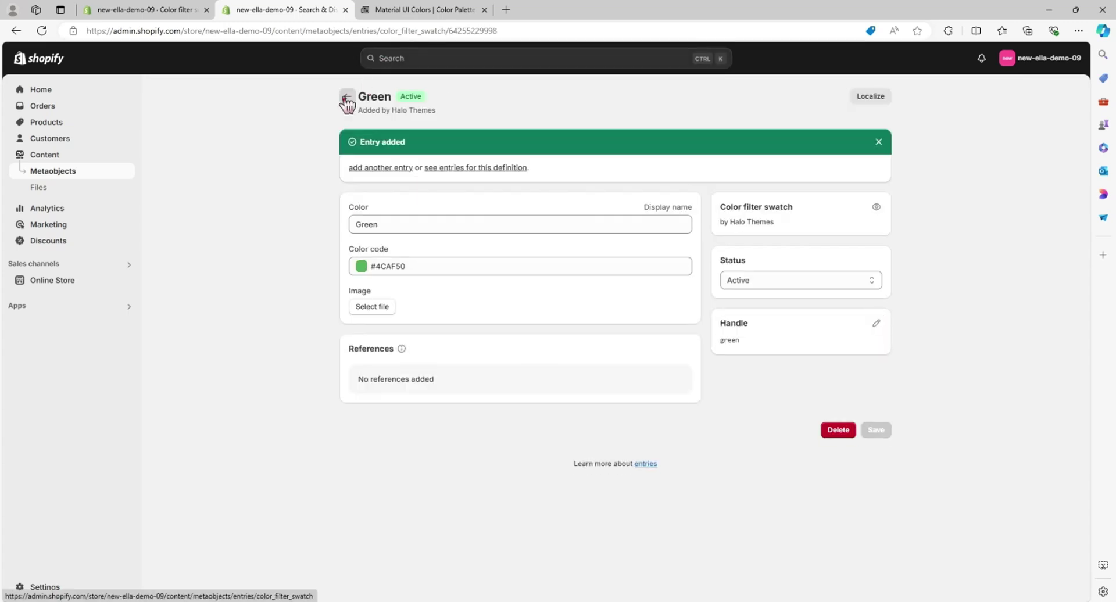
click(346, 99)
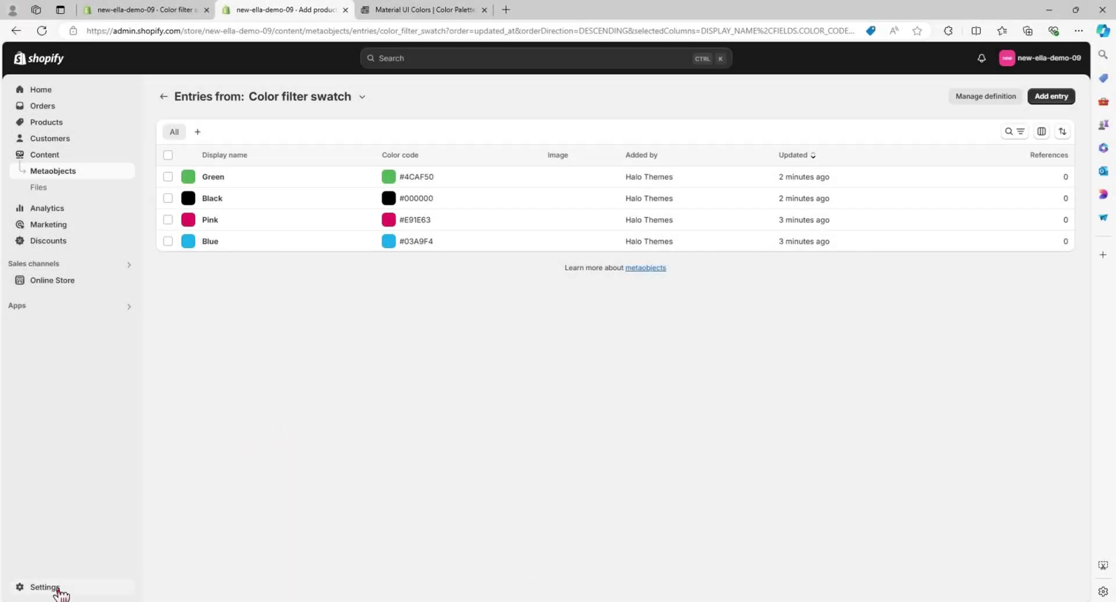
Step: Start a new product metafield definition in the store's custom data settings and name it "Color"
click(44, 587)
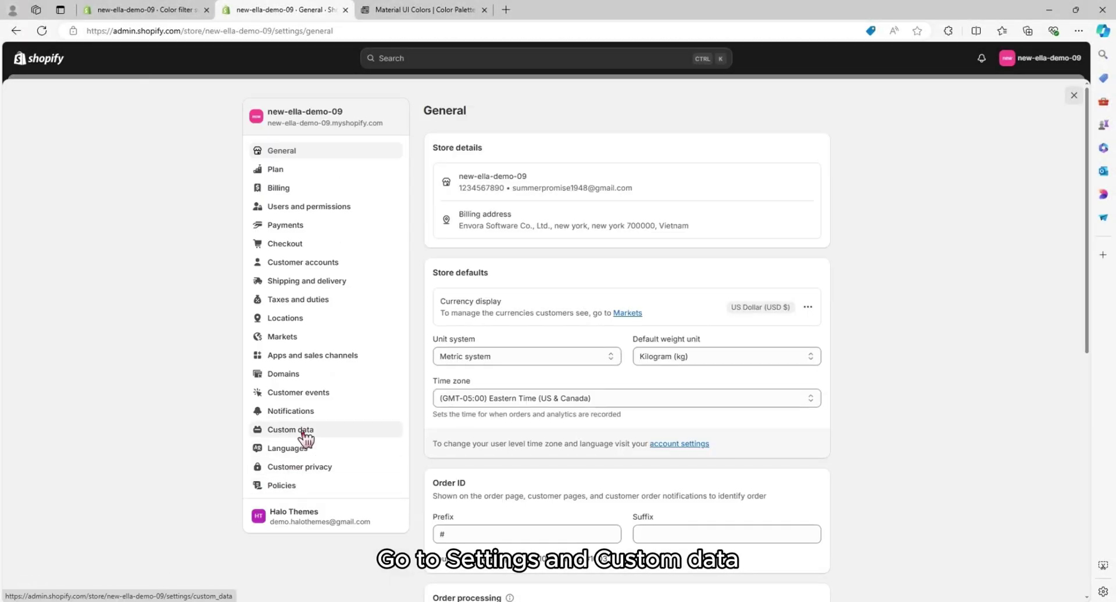
click(304, 433)
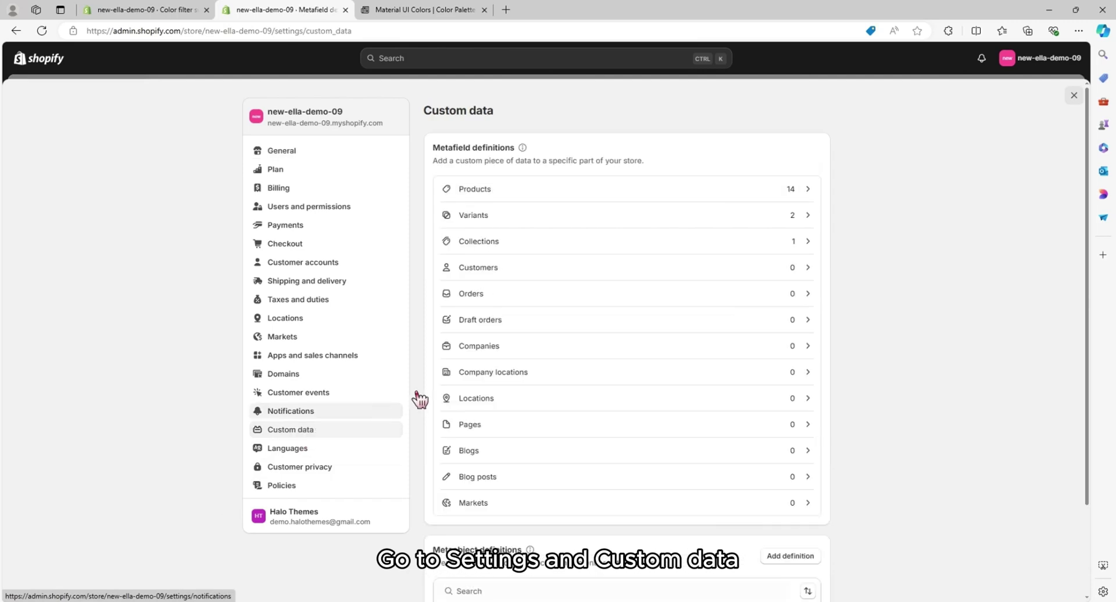
click(631, 194)
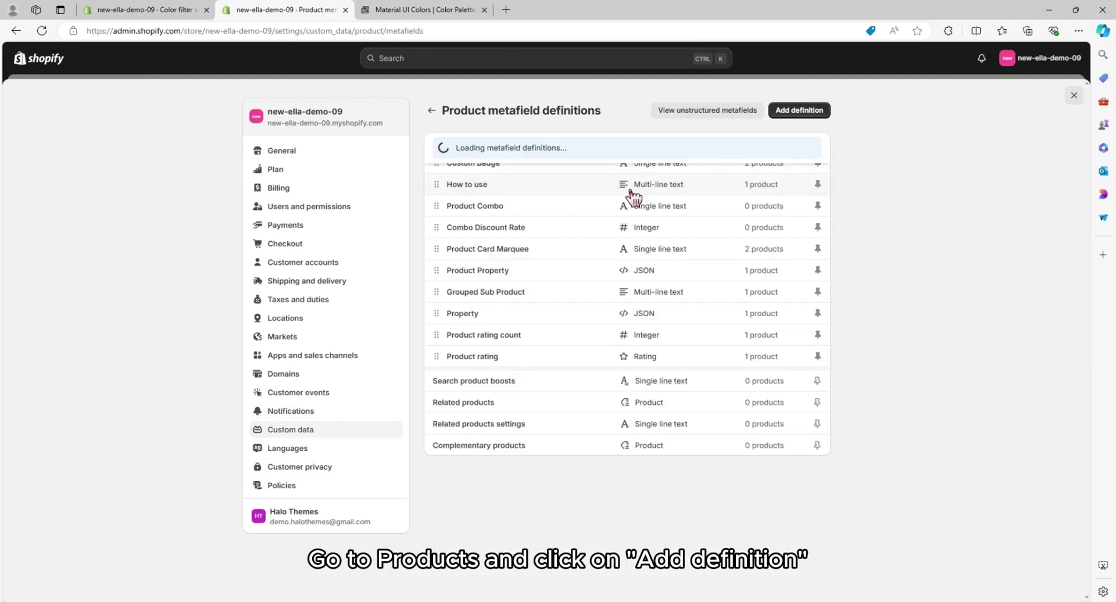
click(804, 116)
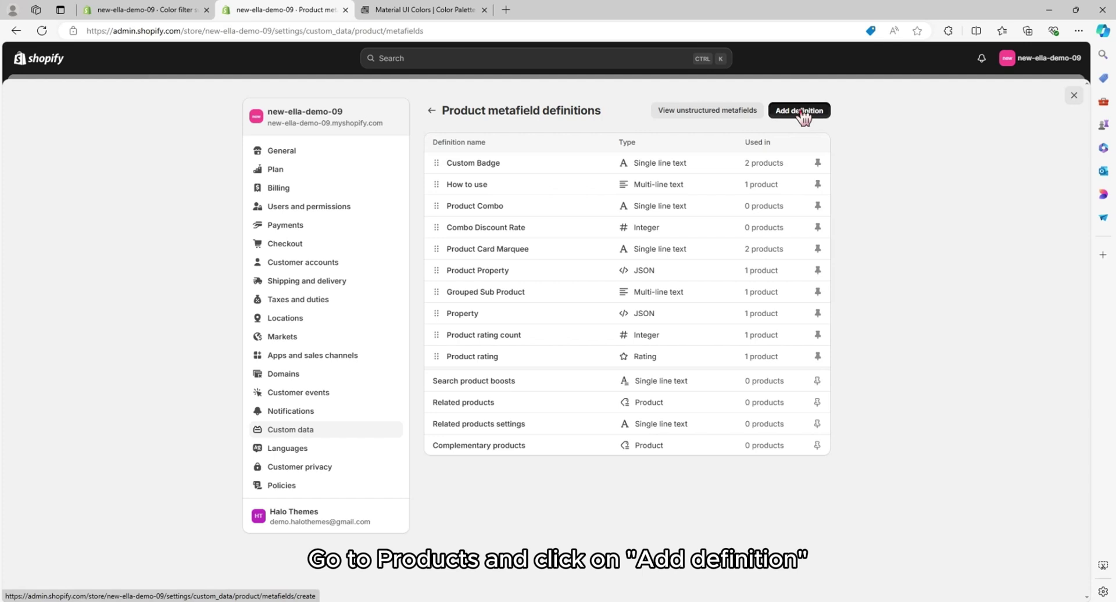
click(742, 161)
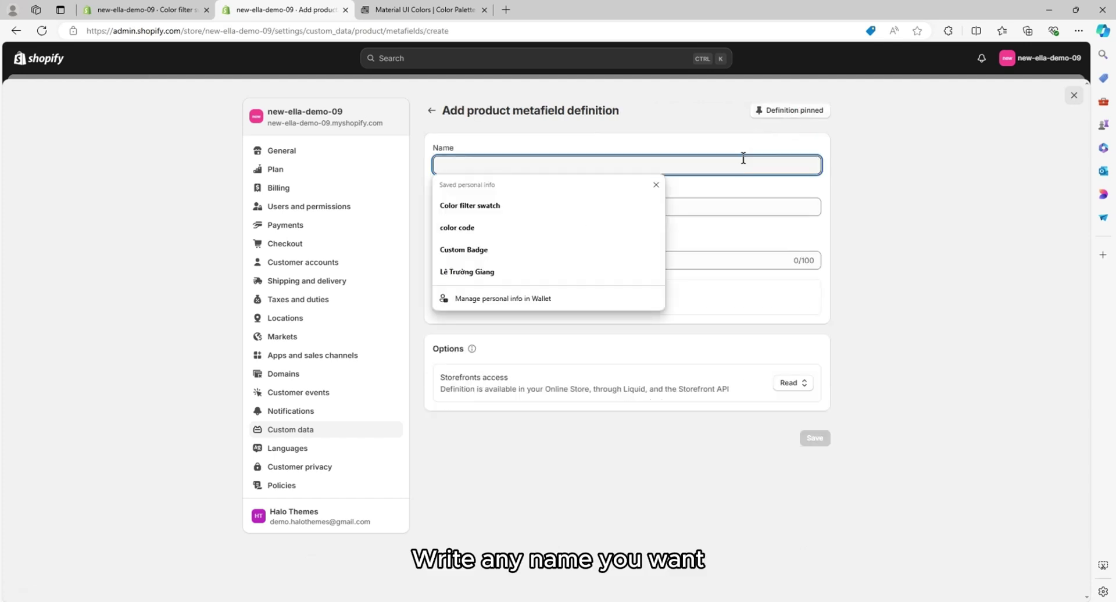
text(Color)
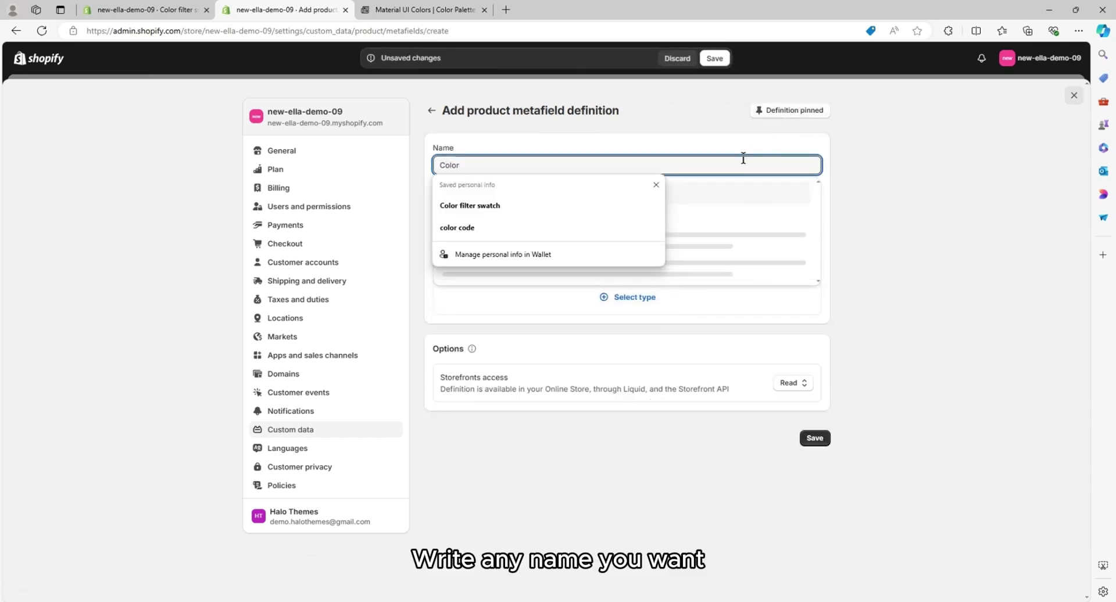
click(692, 141)
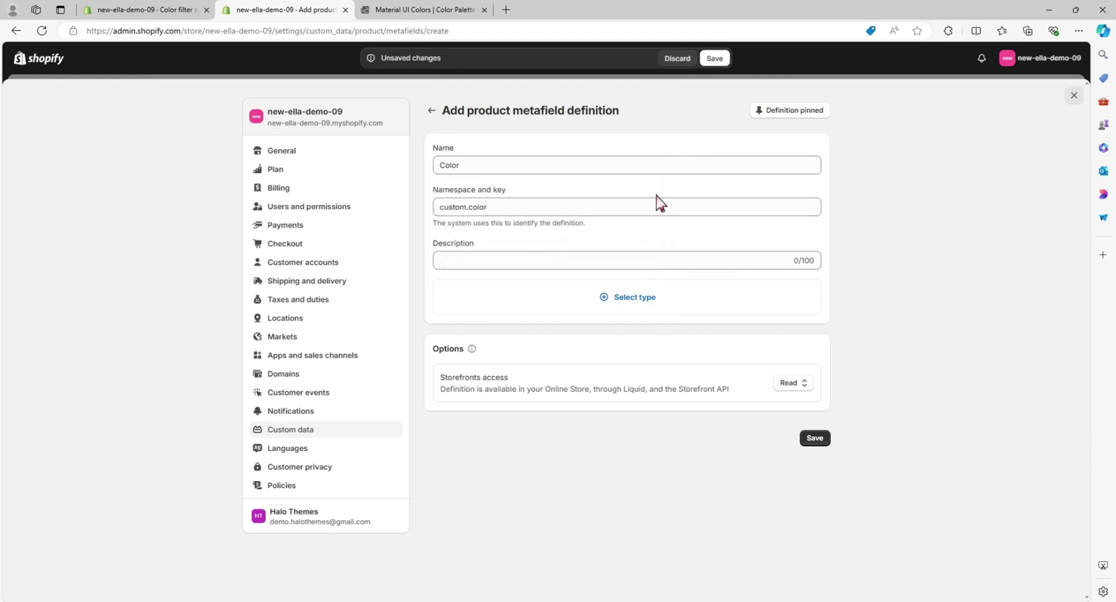
Step: Set the type of the Color product metafield definition to Metaobject
click(627, 299)
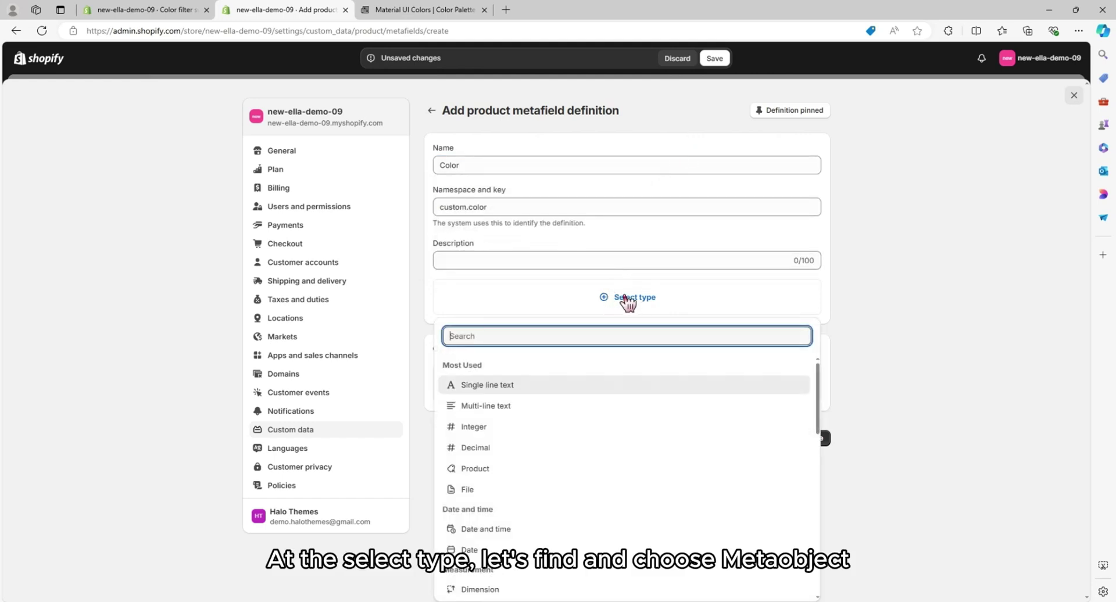
scroll(566, 450, down, 1)
scroll(567, 451, down, 4)
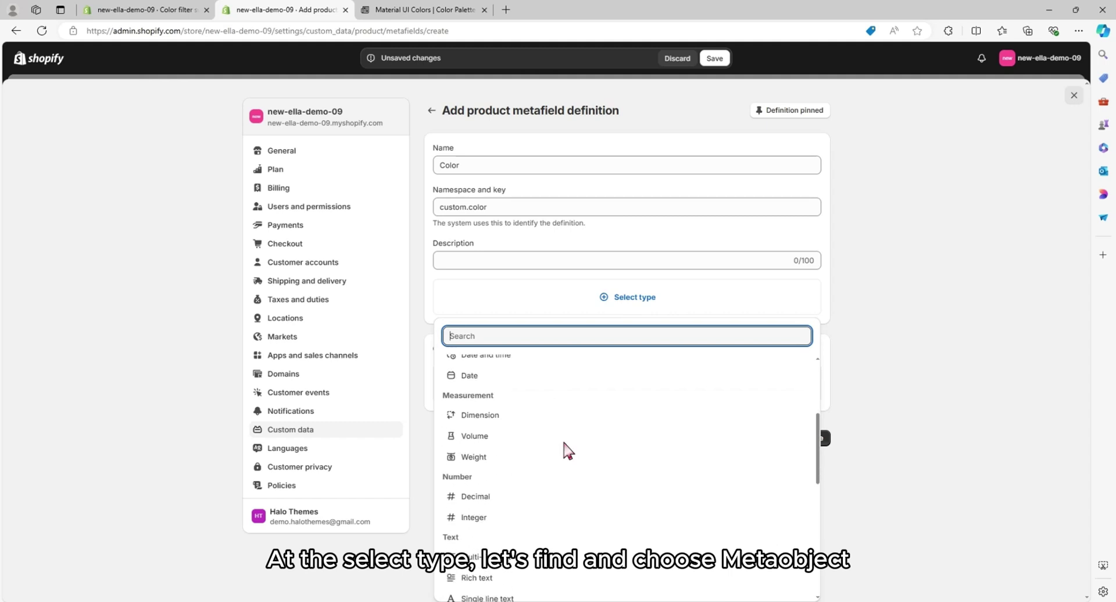
scroll(567, 450, down, 2)
scroll(564, 448, down, 1)
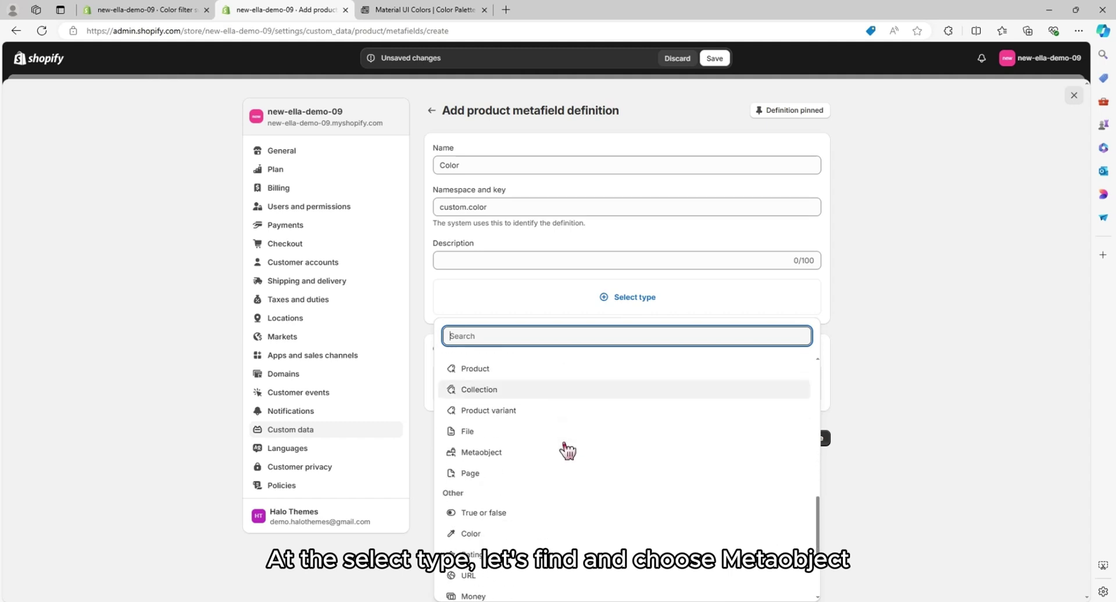
click(514, 459)
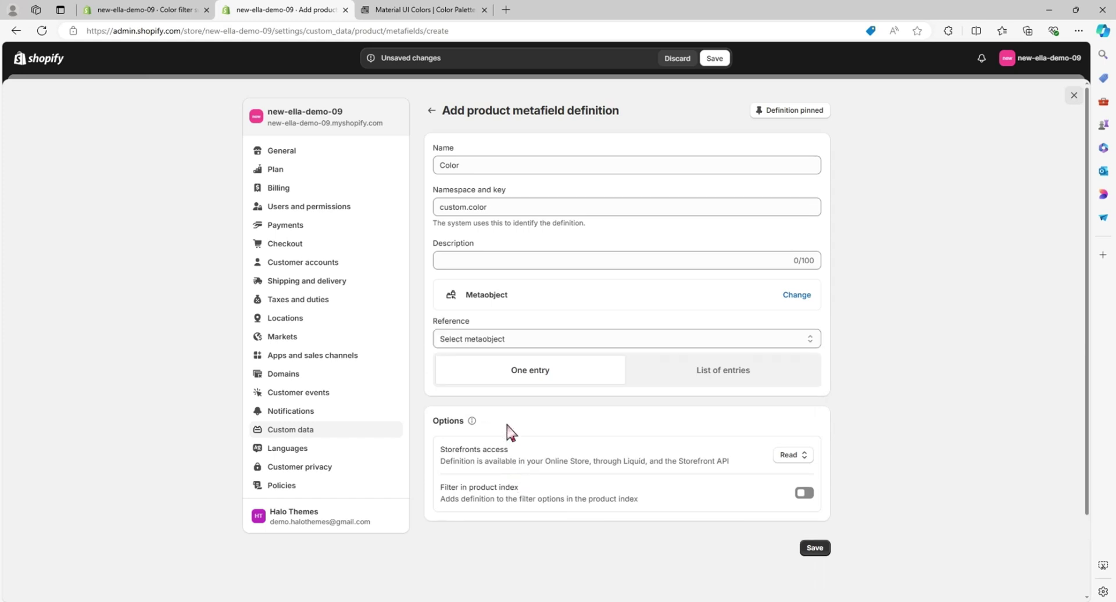
Step: Reference the Color filter swatch metaobject as a list of entries and save the Color metafield definition
click(543, 340)
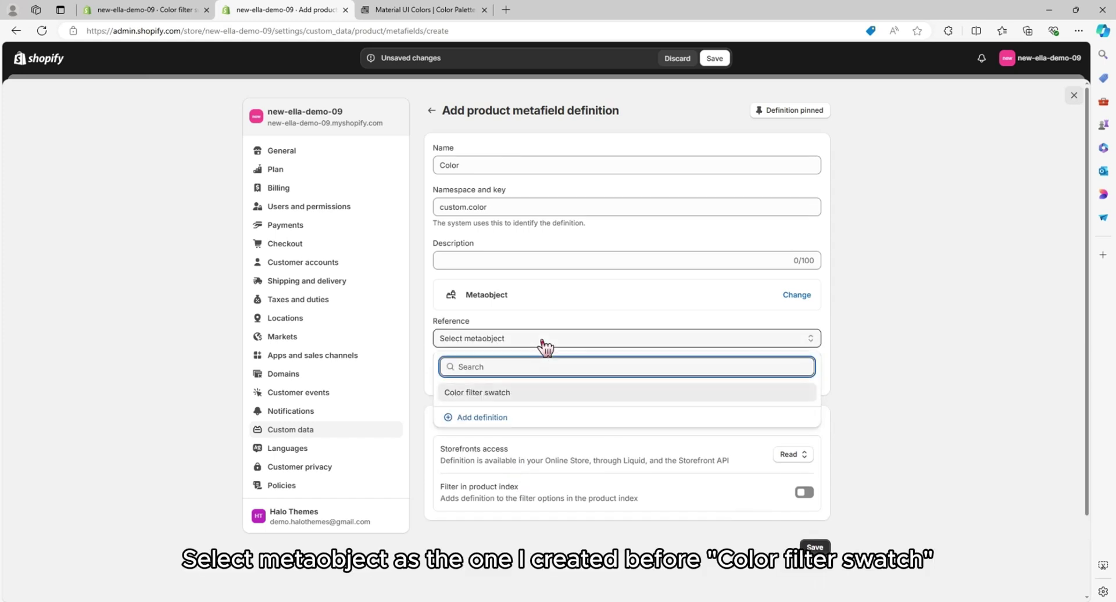
click(502, 393)
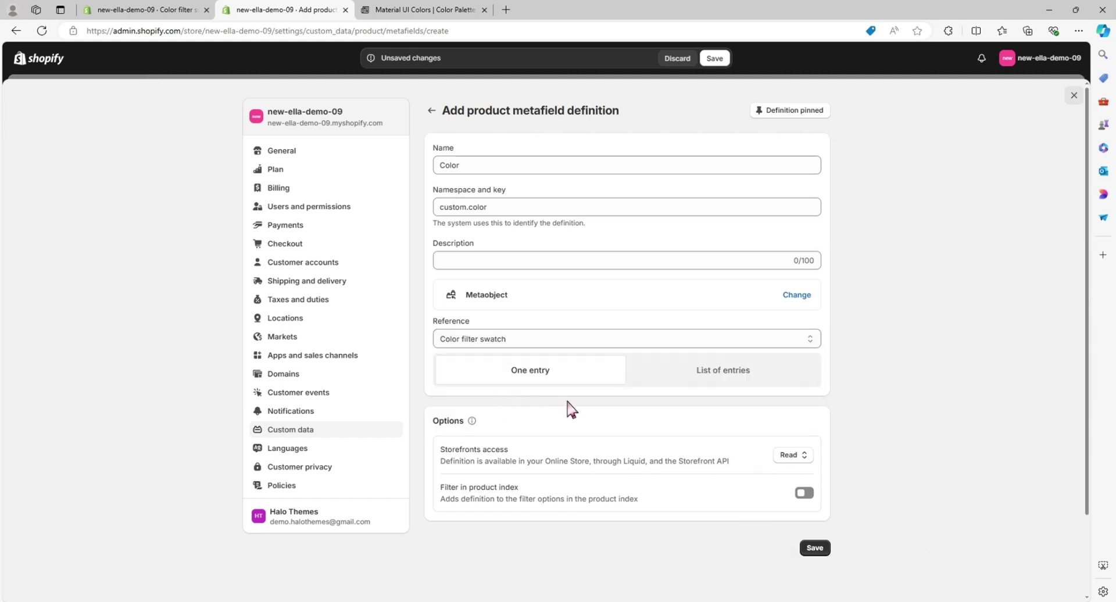
click(739, 383)
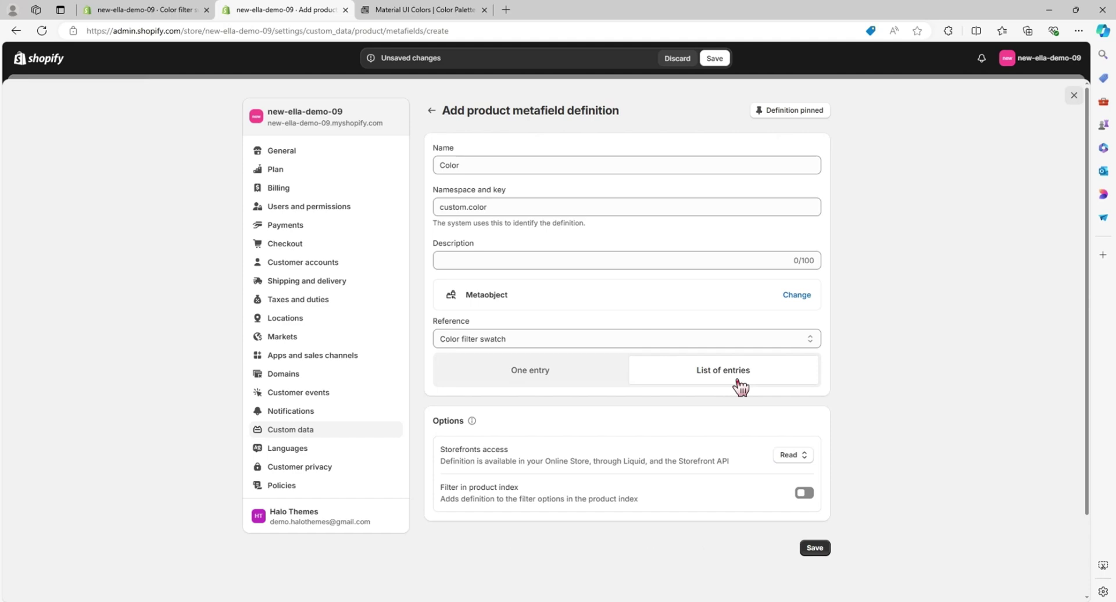
click(815, 549)
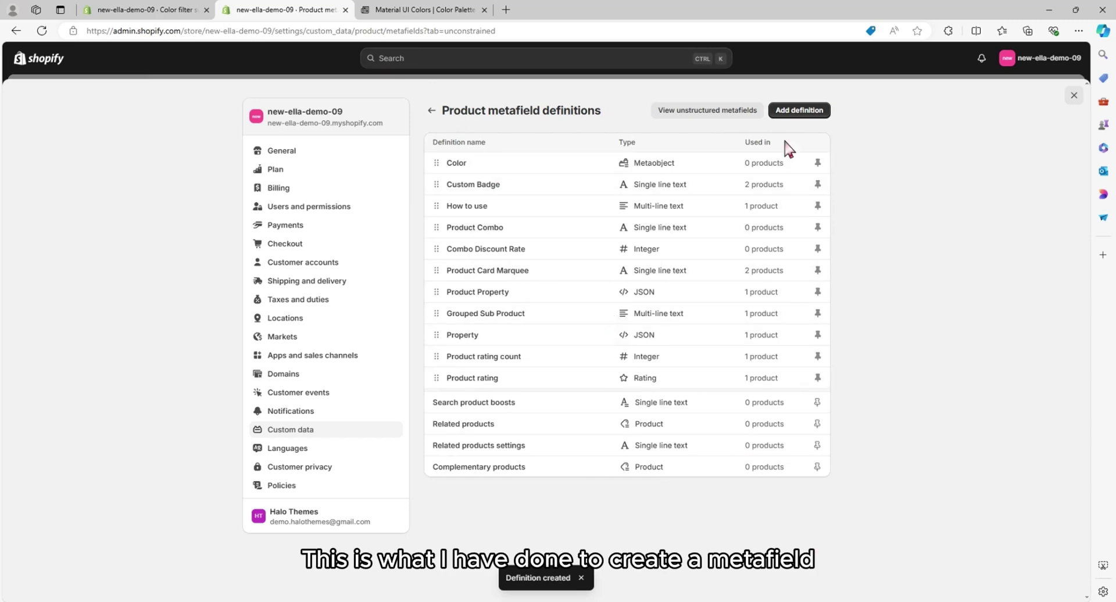
Step: Leave the store settings, search the product list for "product 0", and open "Product 0 - Test color filter"
click(1073, 95)
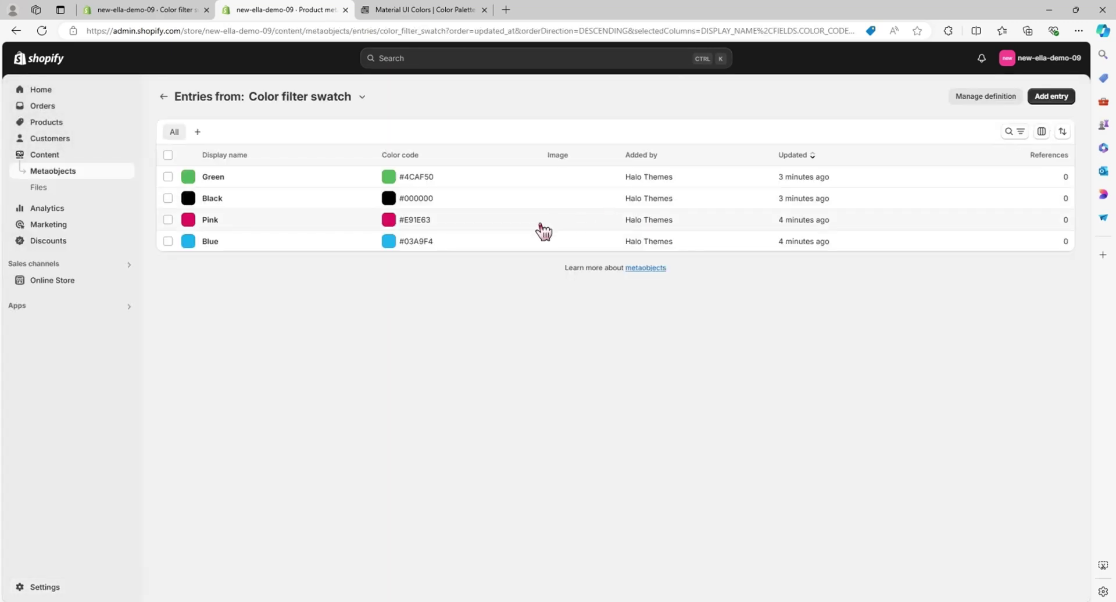
click(87, 125)
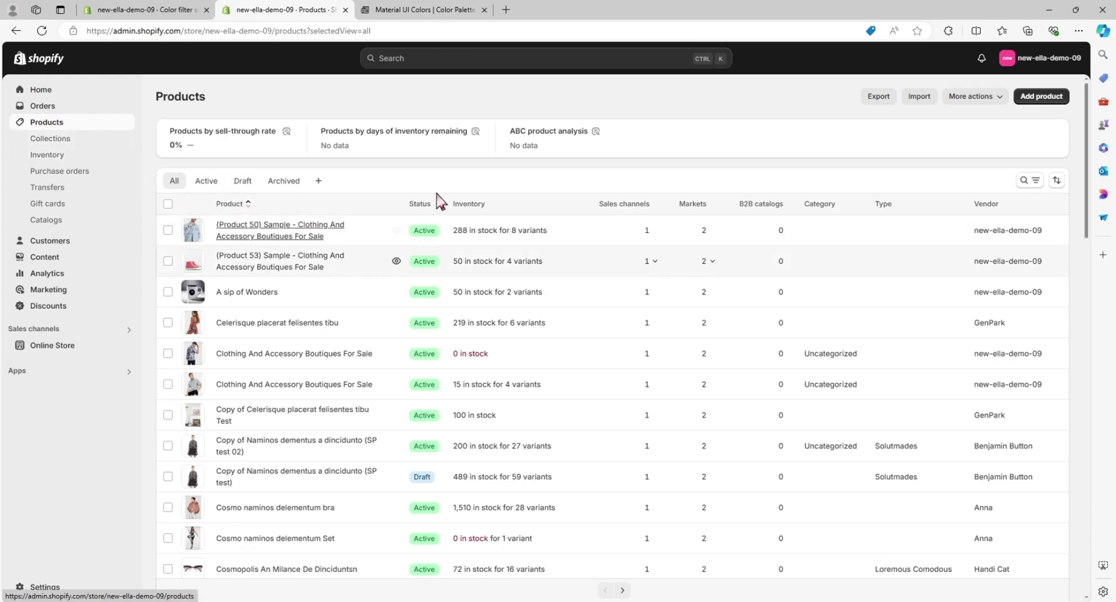
click(1027, 181)
text(p)
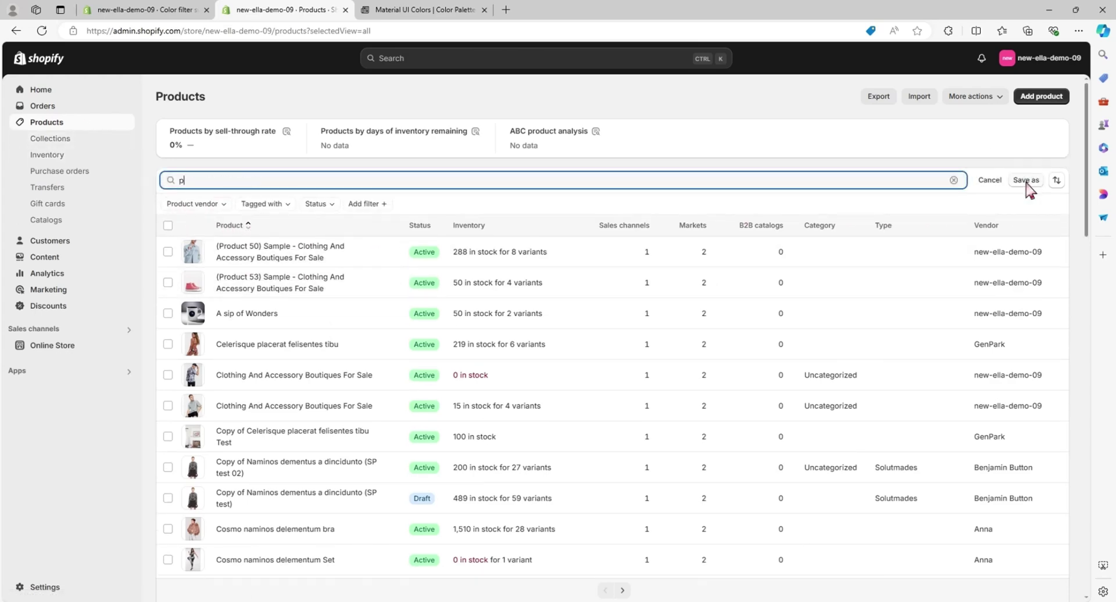
text(roduct 0)
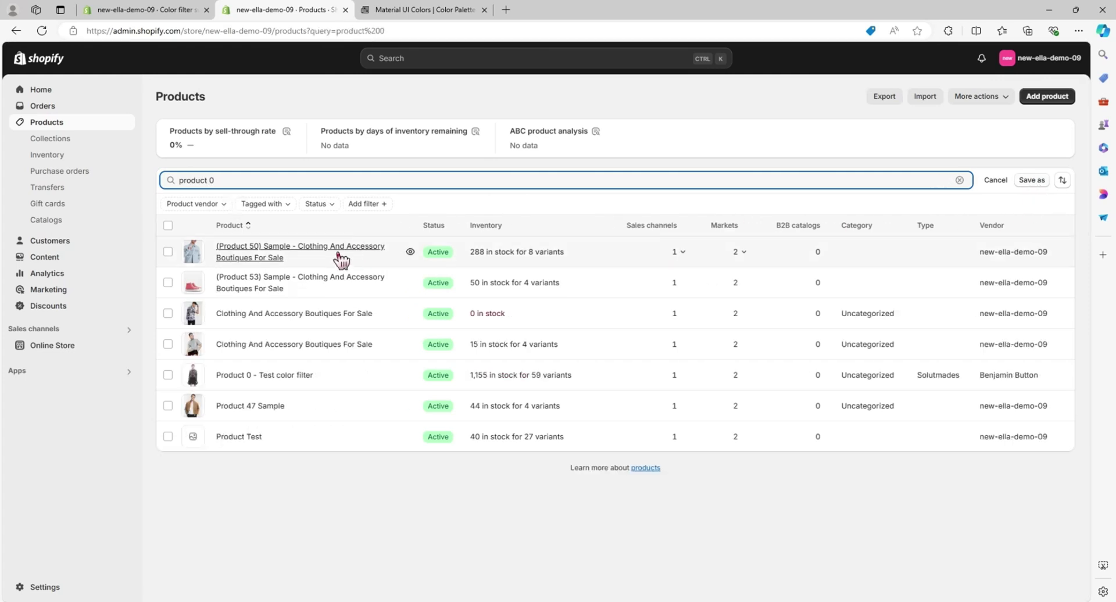
click(299, 375)
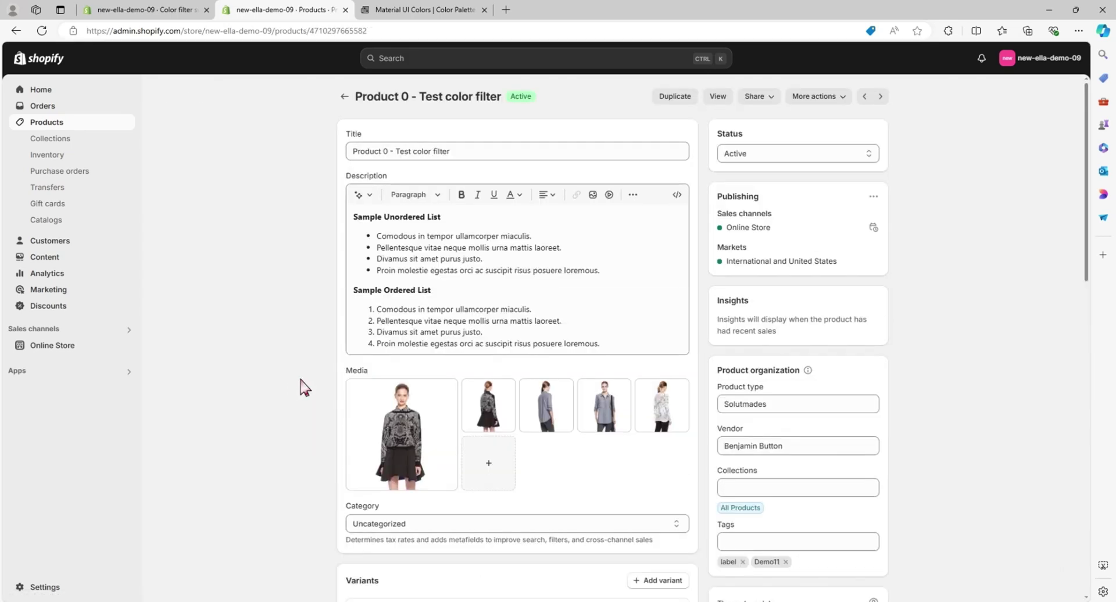
Step: Assign the Green, Black, Pink and Blue entries to the product's Color metafield and save the product
scroll(301, 387, down, 8)
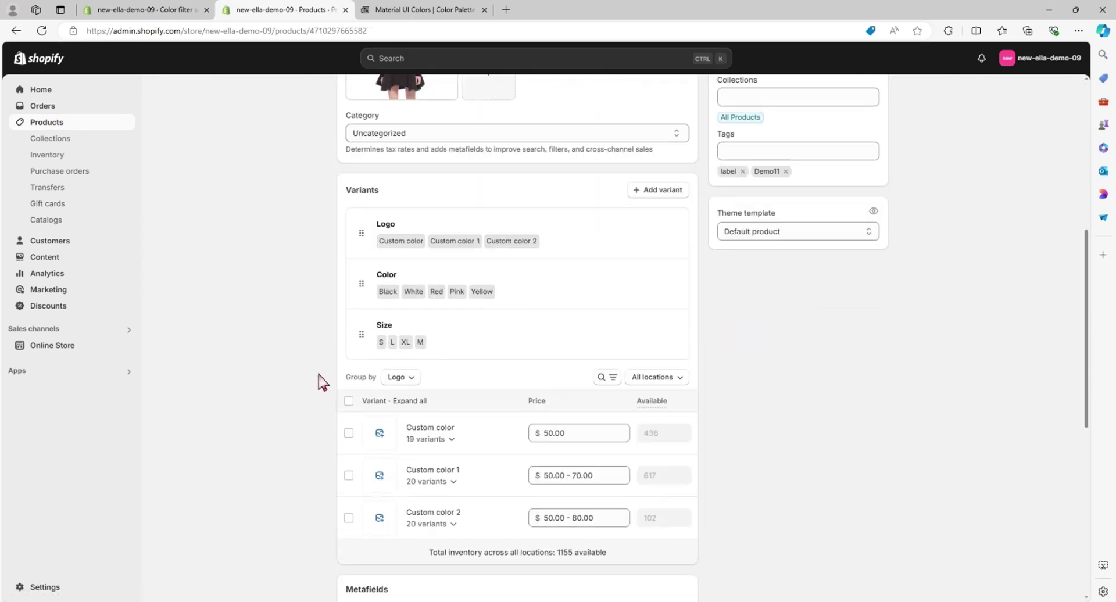
scroll(321, 361, down, 5)
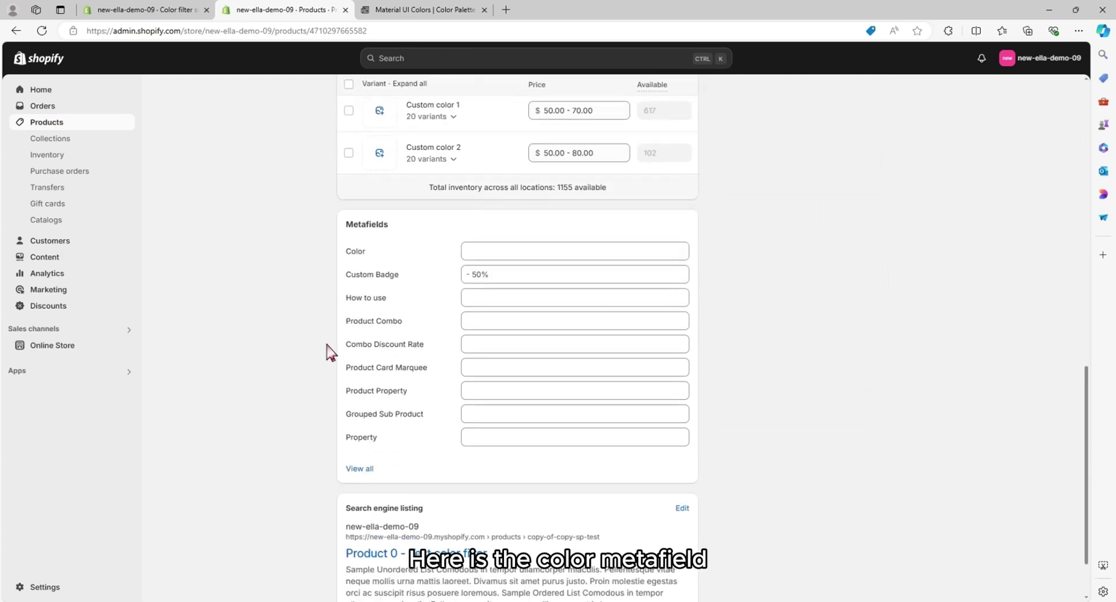
click(500, 252)
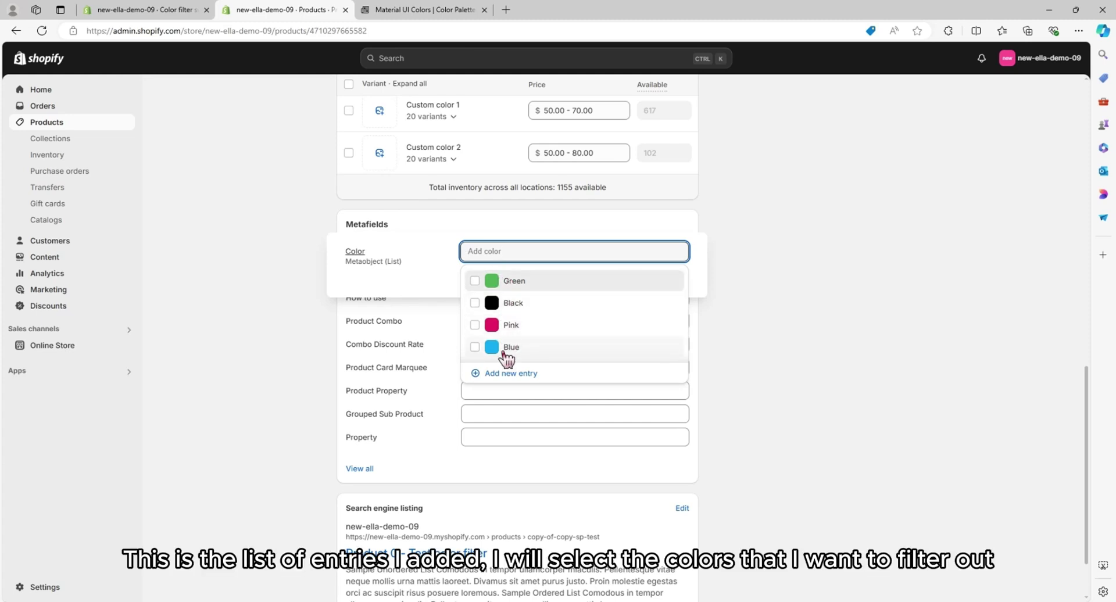
click(475, 281)
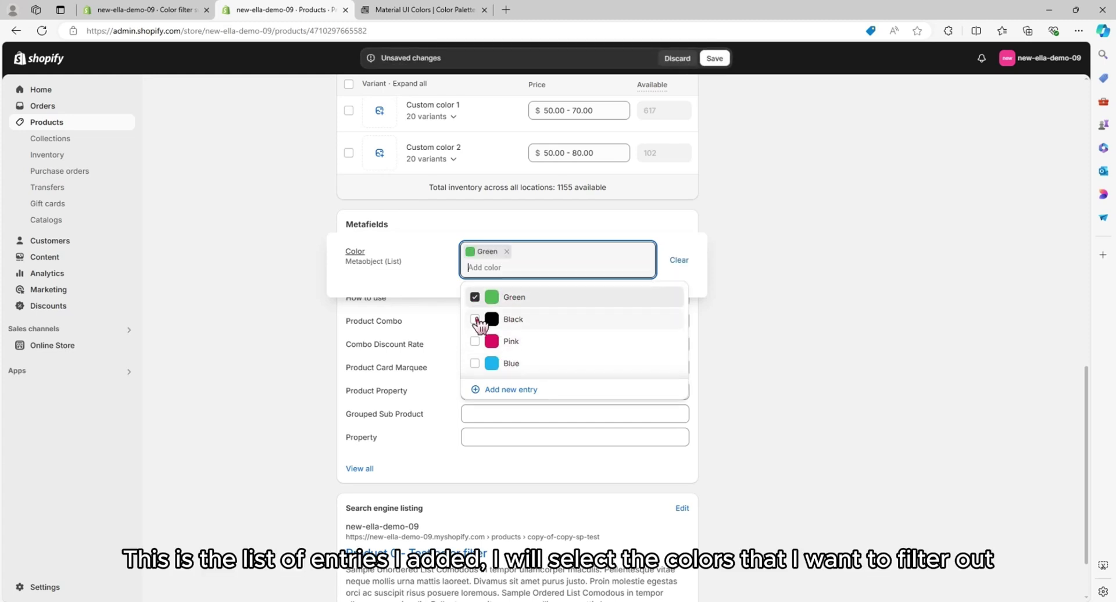
click(476, 319)
click(475, 342)
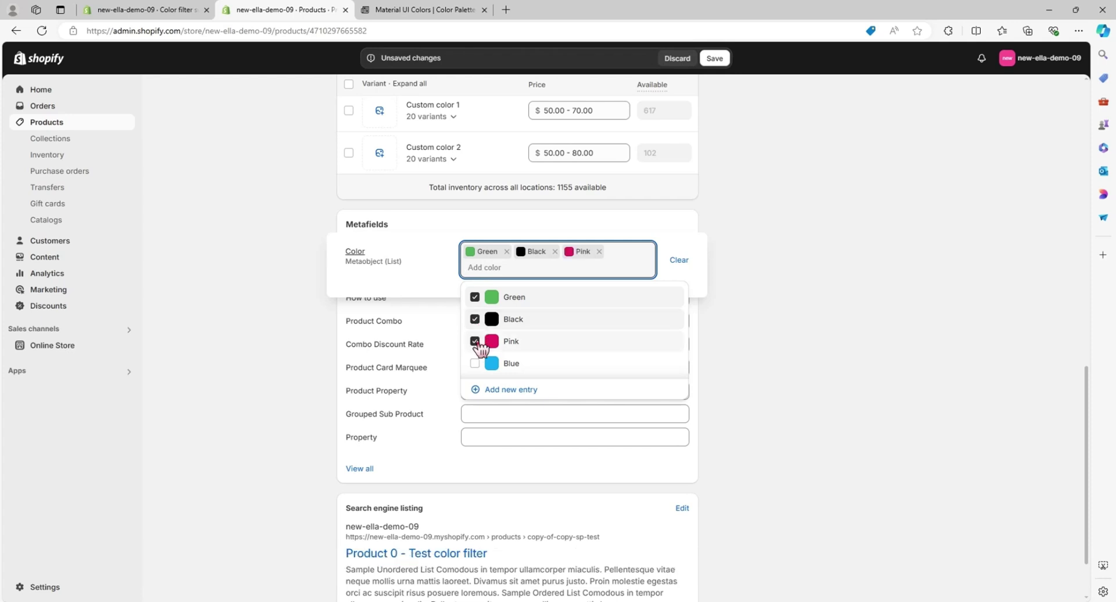
click(475, 364)
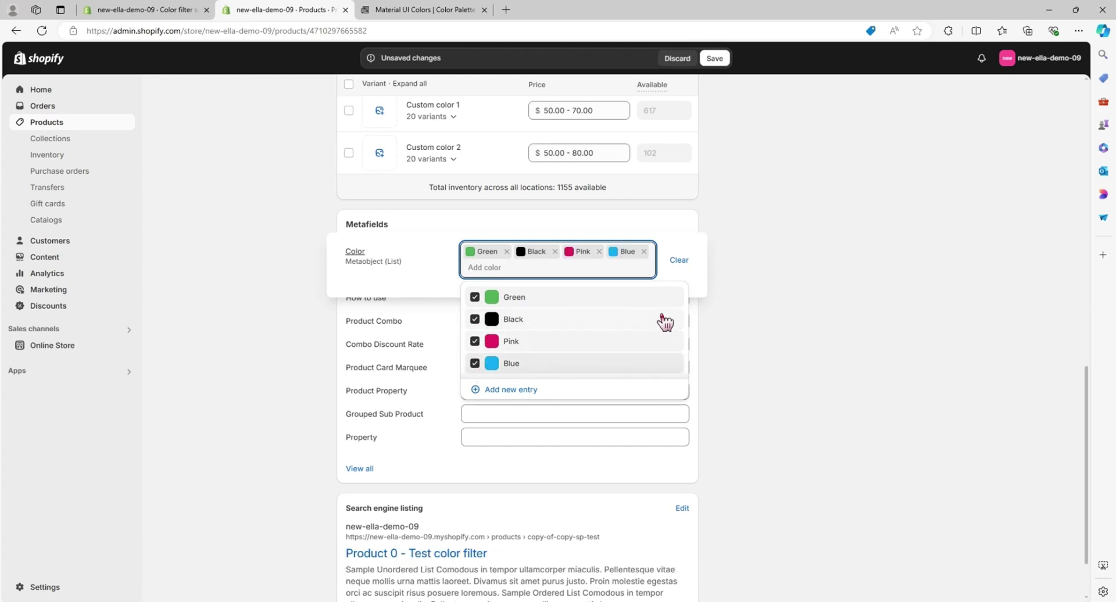
click(723, 353)
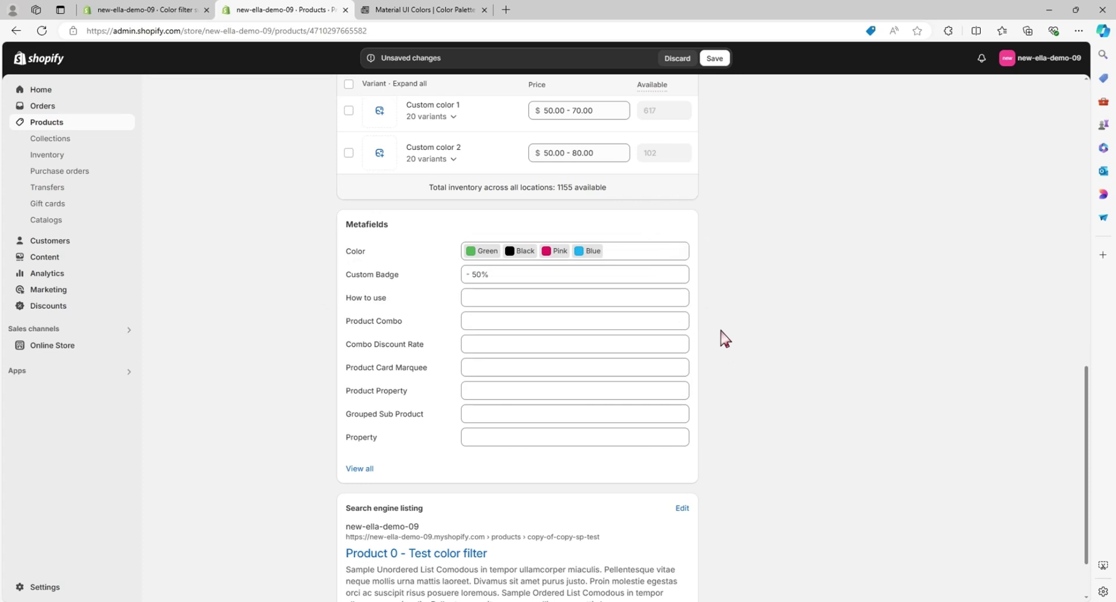
click(714, 63)
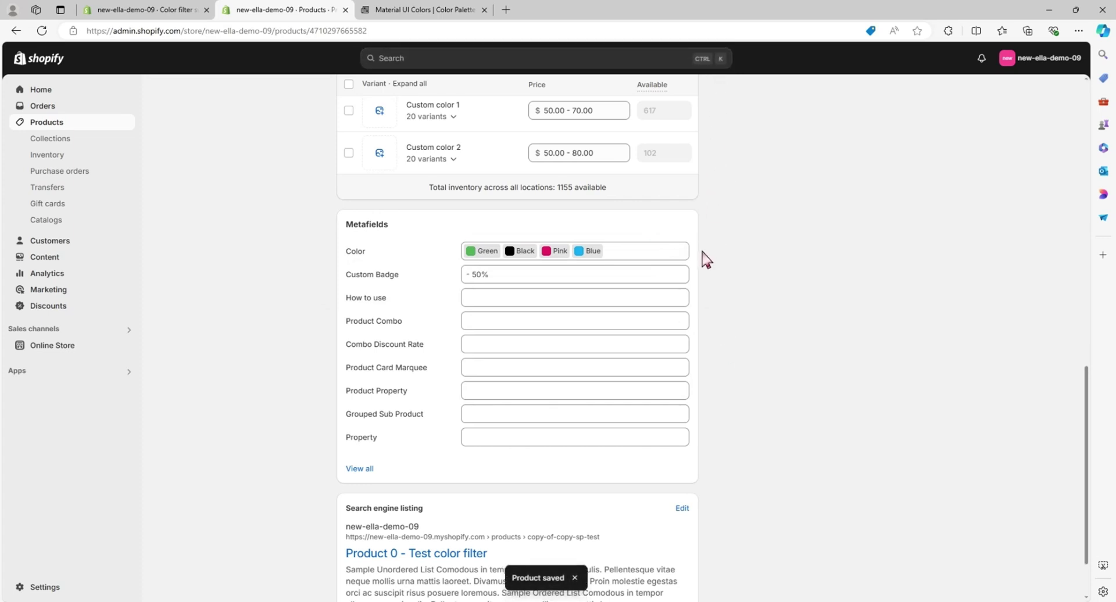
Step: Open a blank browser tab for the storefront and start adding a new filter in the Search & Discovery app
click(506, 10)
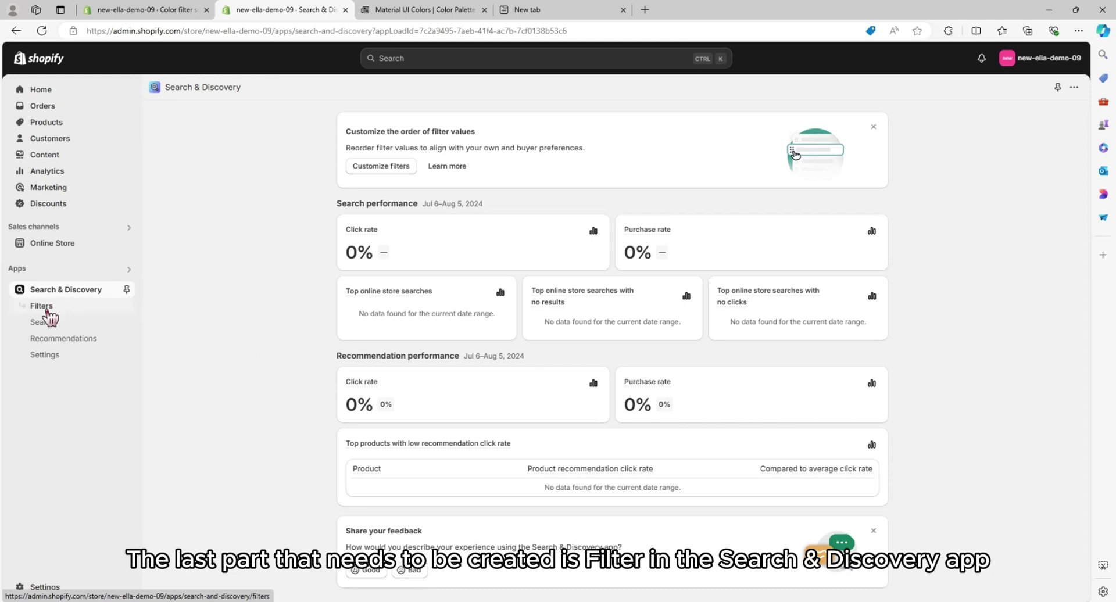
click(66, 313)
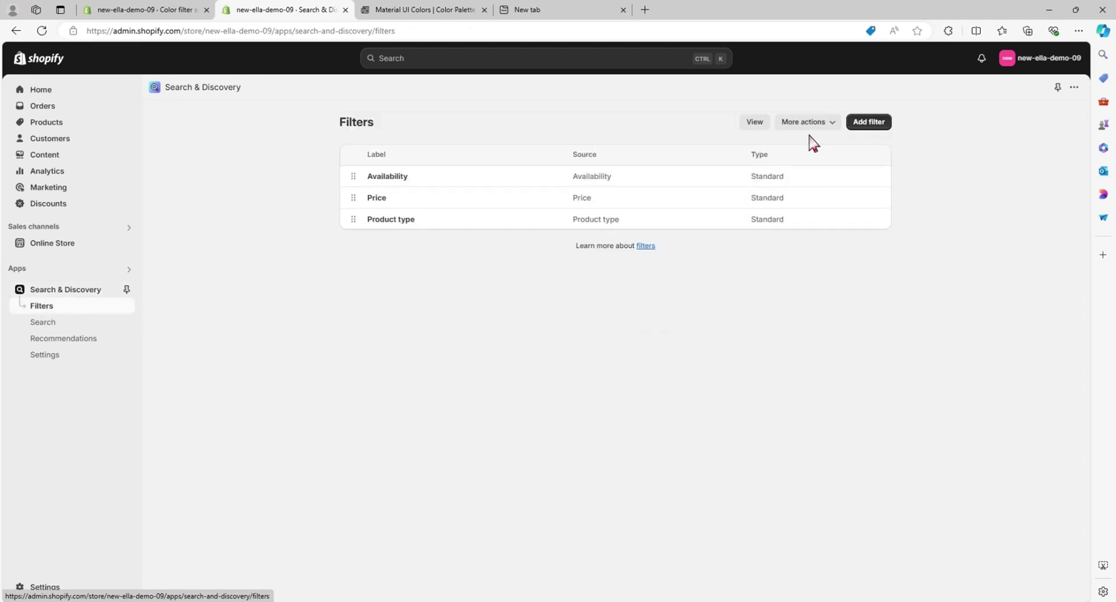
click(871, 122)
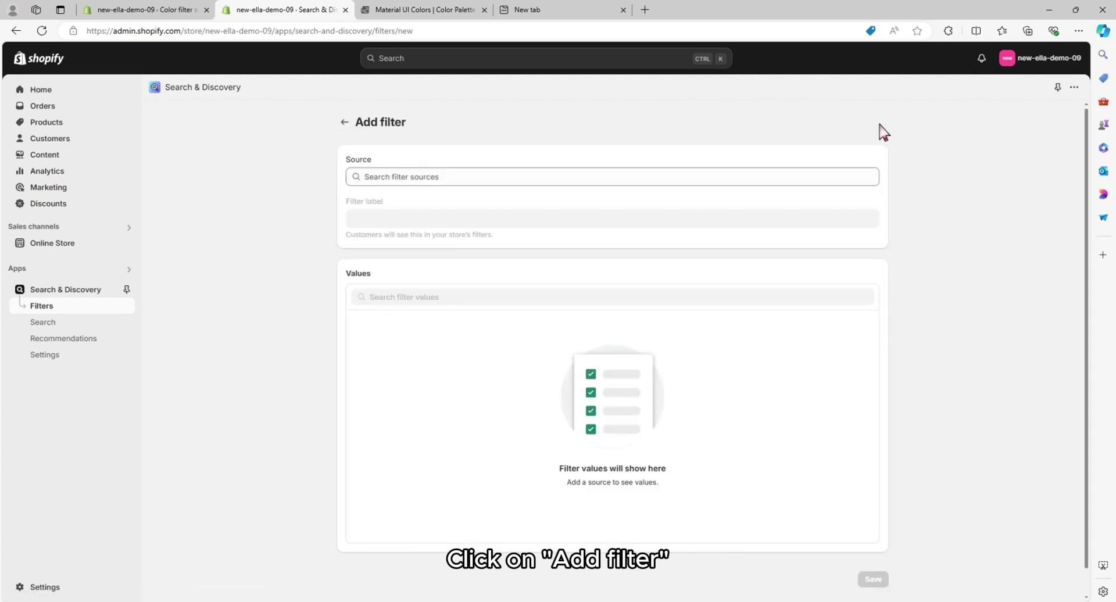
Step: Use the Color product metafield as the new filter's source and save the filter
click(540, 179)
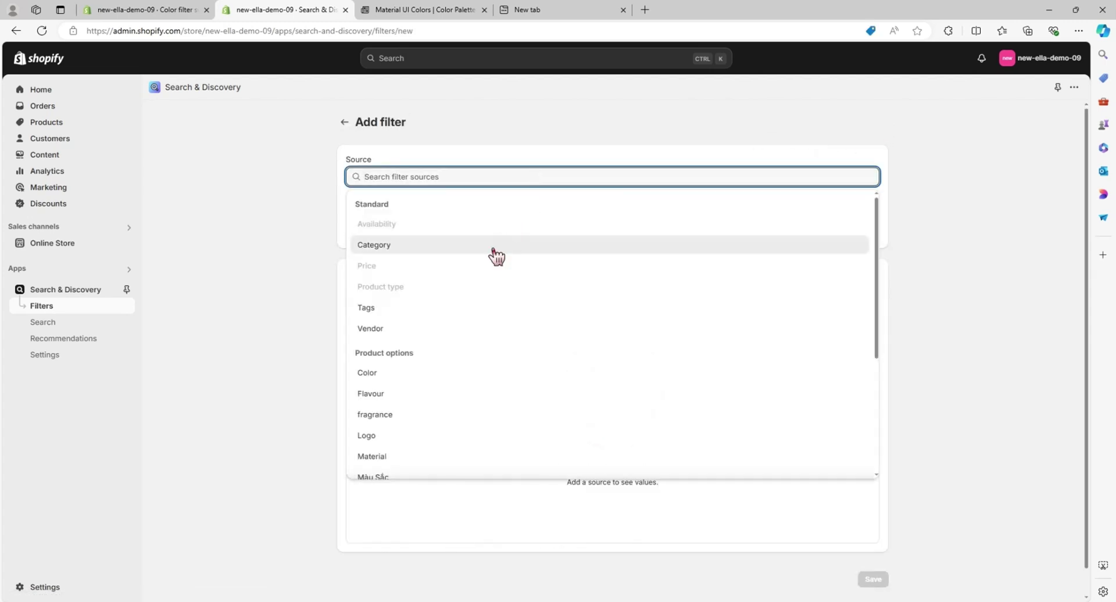
scroll(436, 291, down, 4)
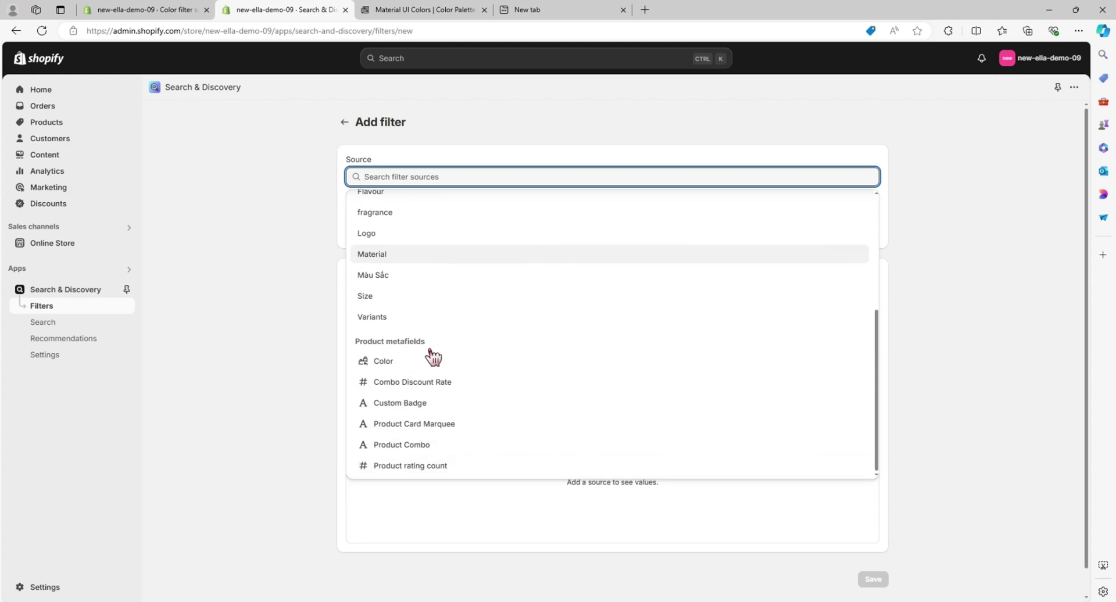
click(410, 350)
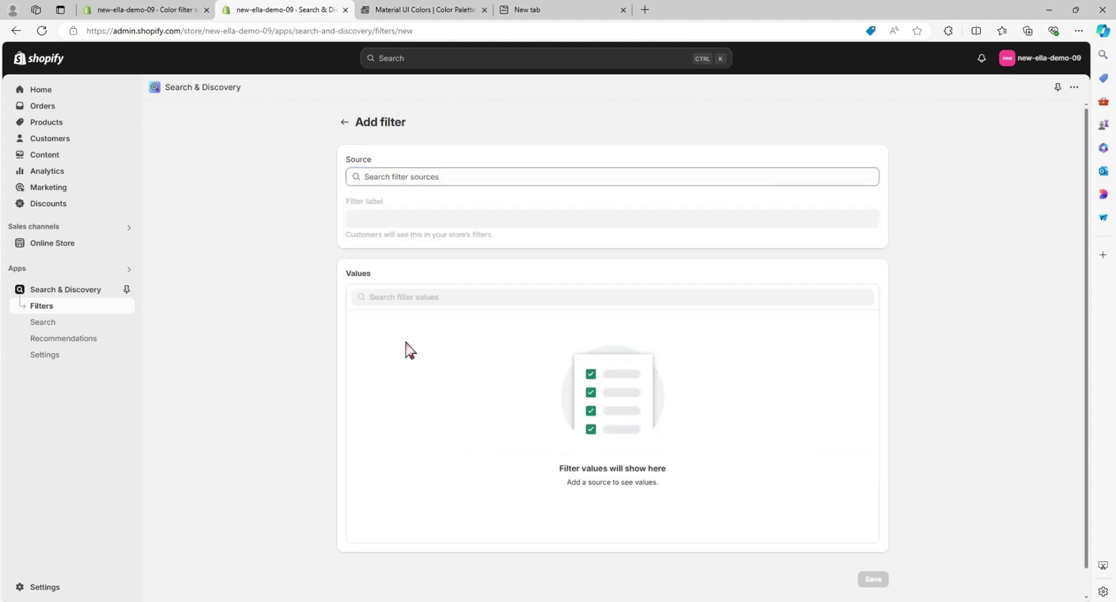
click(427, 178)
scroll(407, 314, down, 5)
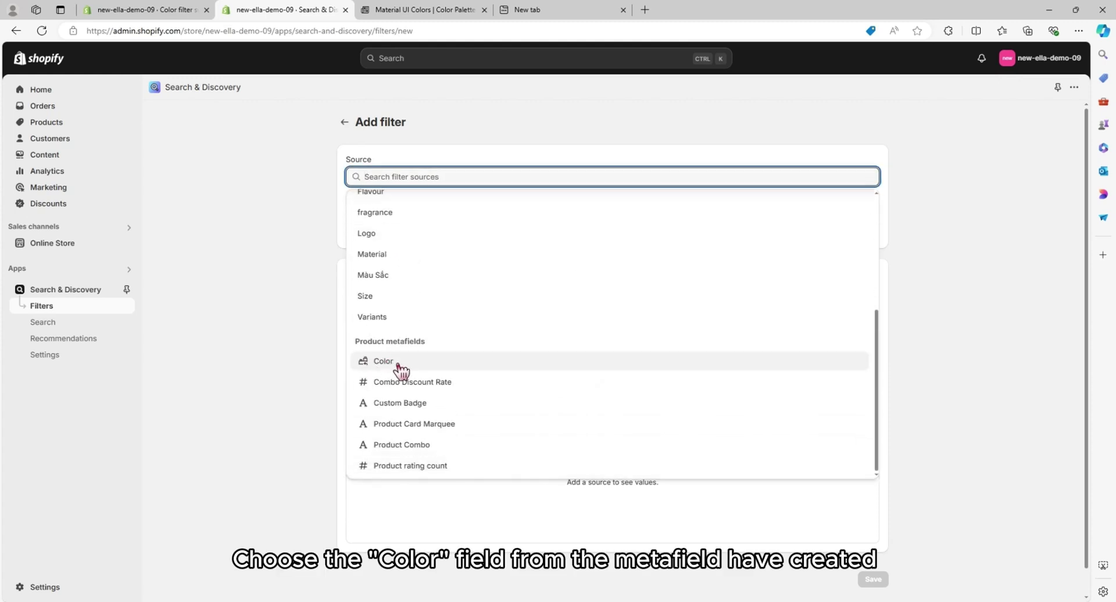
click(404, 363)
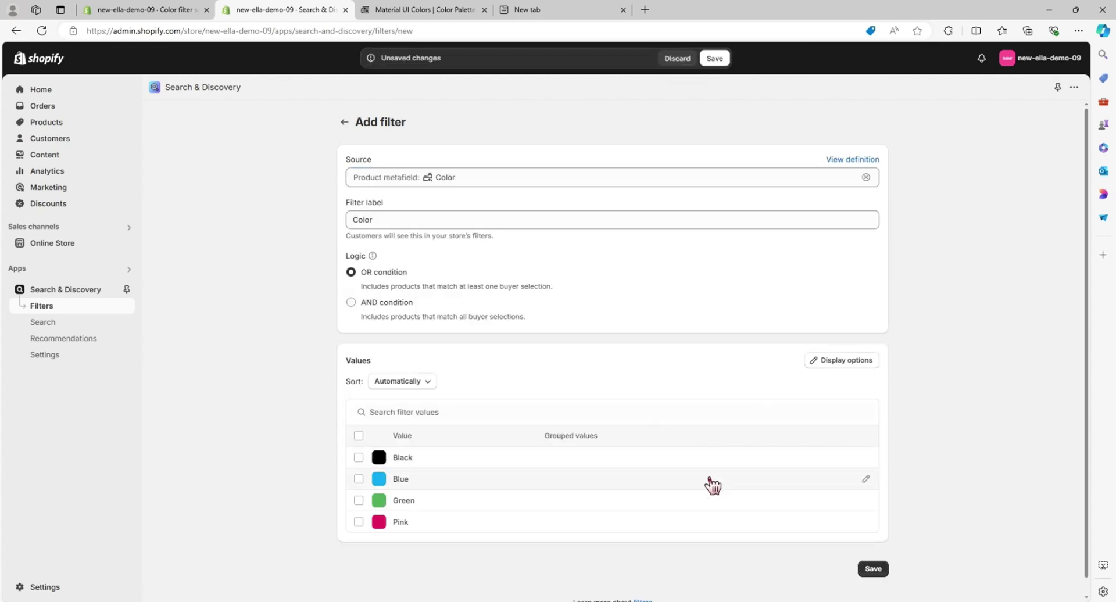
scroll(581, 486, down, 1)
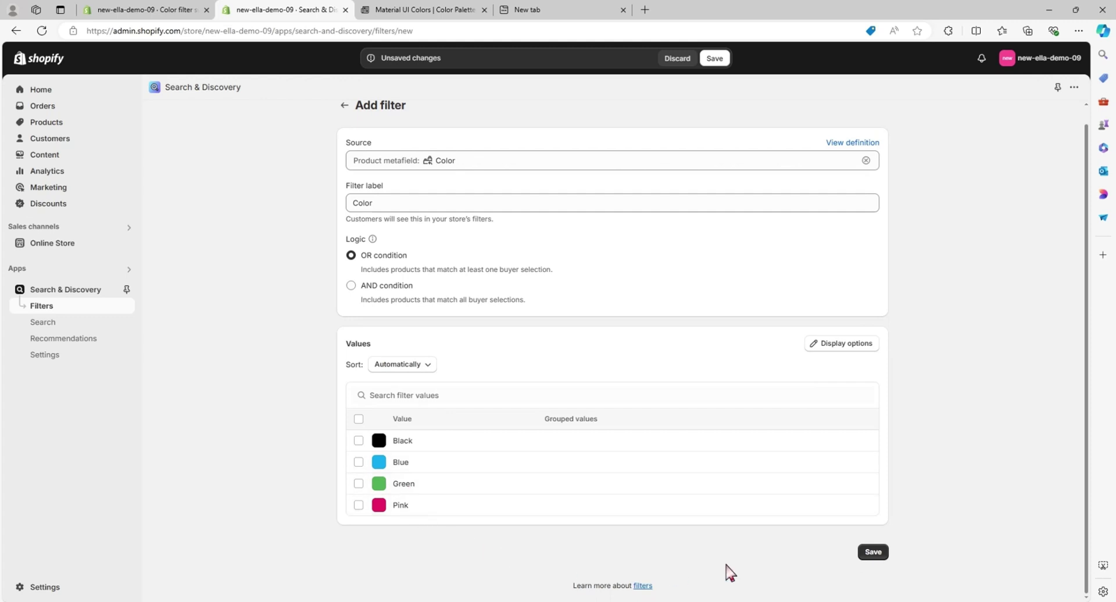
click(873, 553)
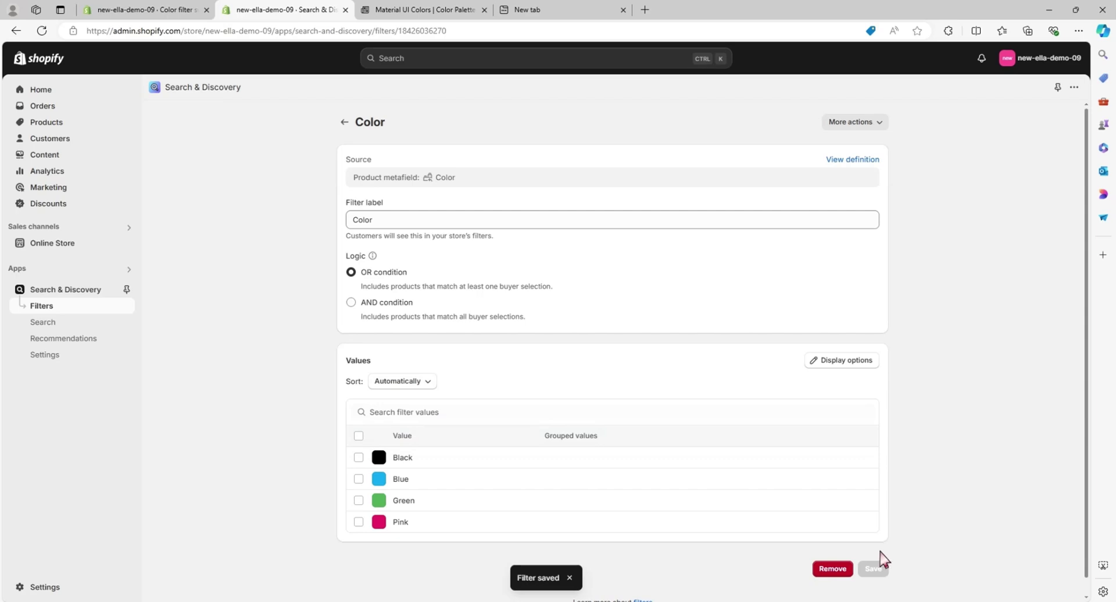
Step: Load the storefront at new-ella-demo-09.myshopify.com in the blank browser tab
click(544, 10)
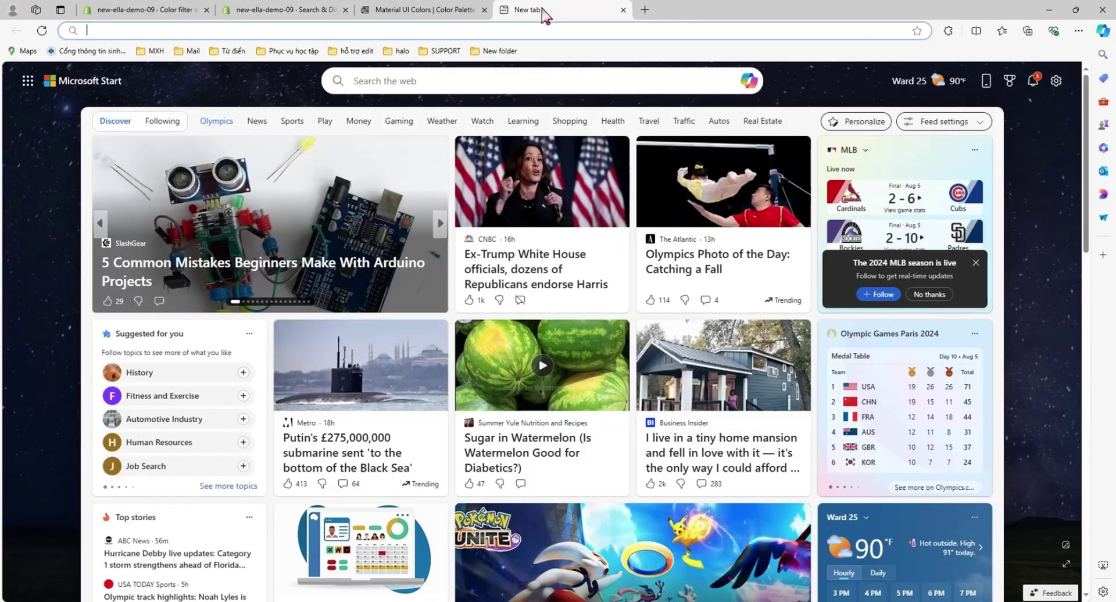
text(new-ella-demo-09.myshopify.com/admin)
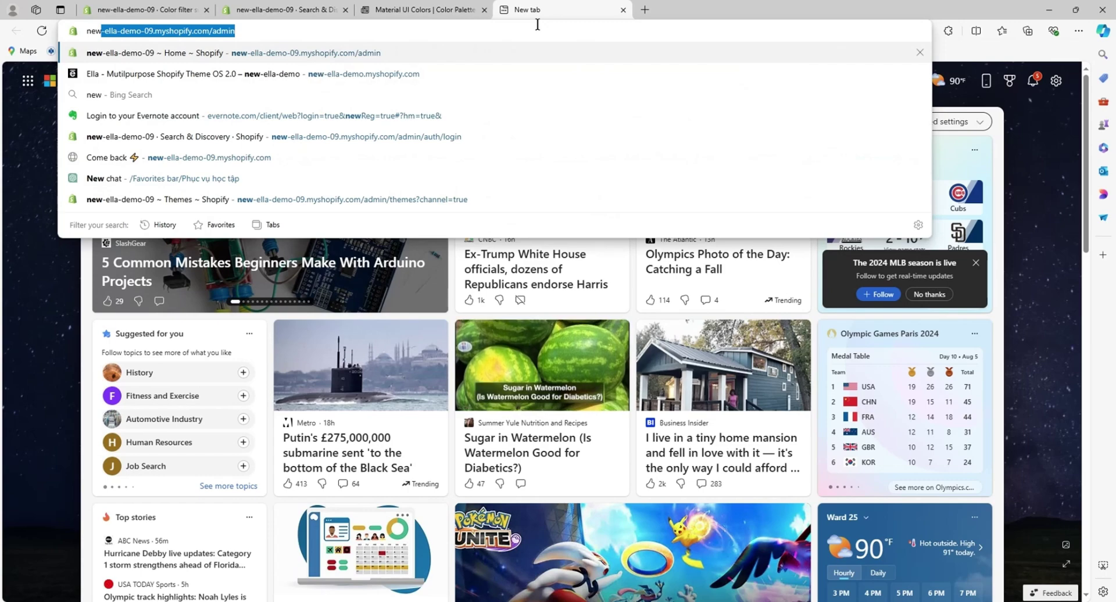
key(BackSpace)
key(BackSpace)
key(BackSpace)
key(BackSpace)
key(BackSpace)
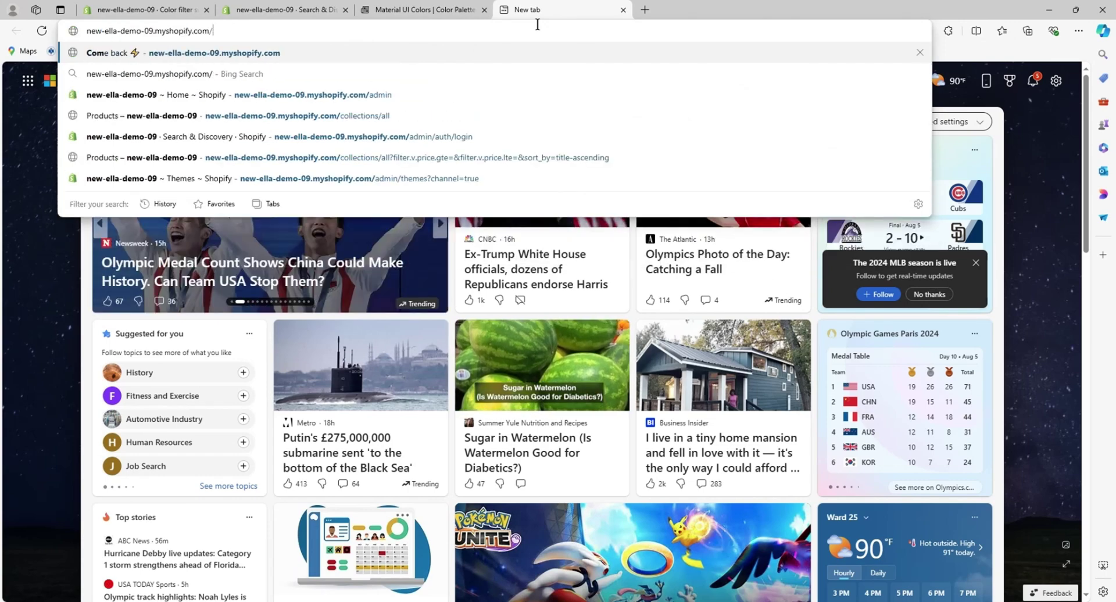
key(Return)
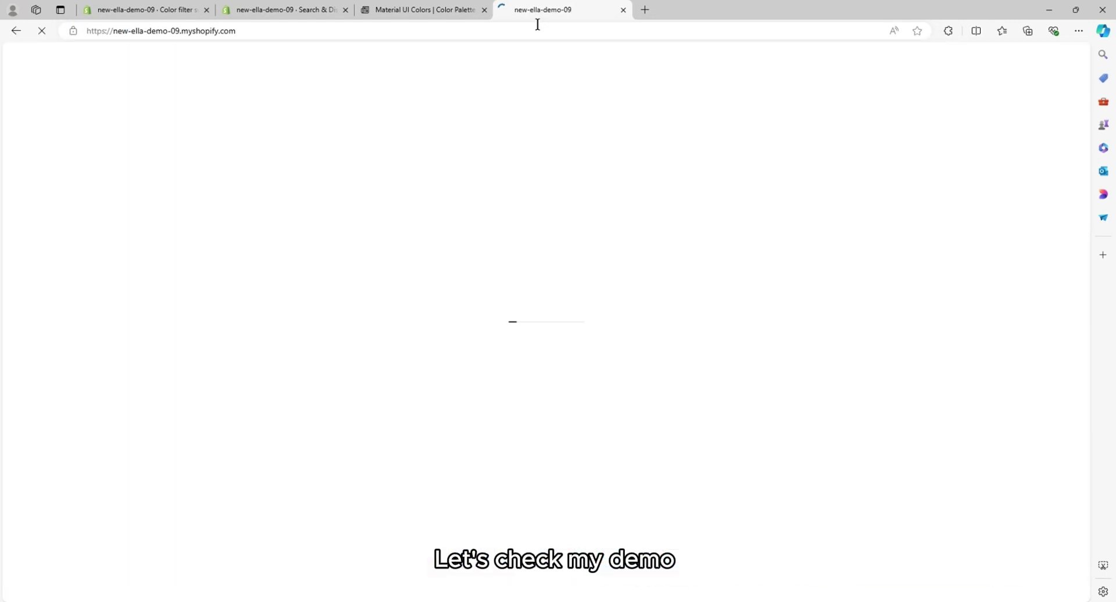
Step: Go to the storefront's full product listing at /collections/all
click(535, 25)
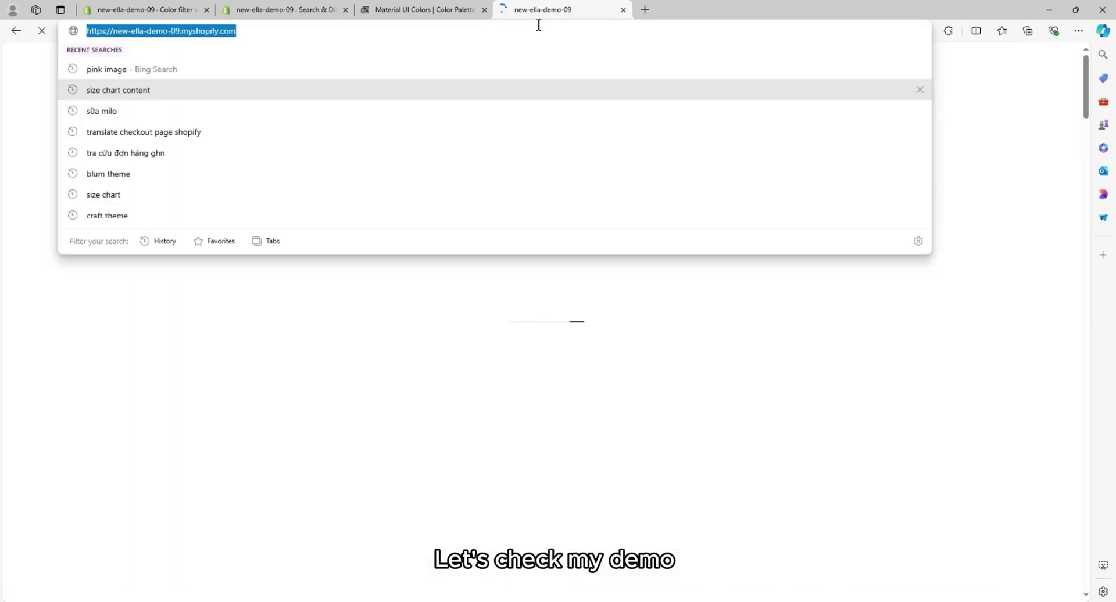
click(555, 29)
text(/co)
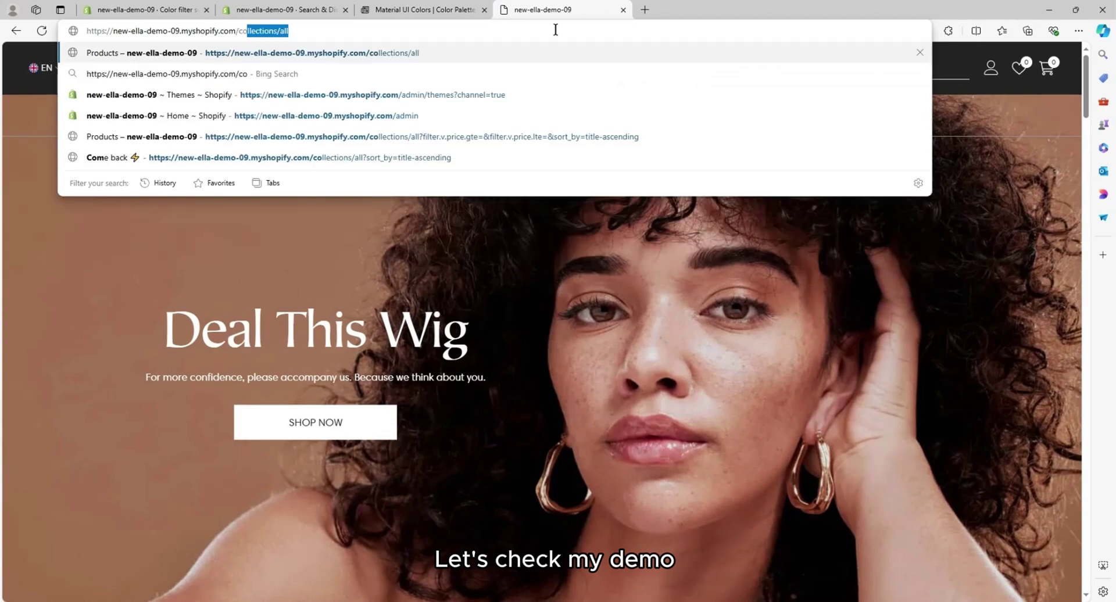
key(Return)
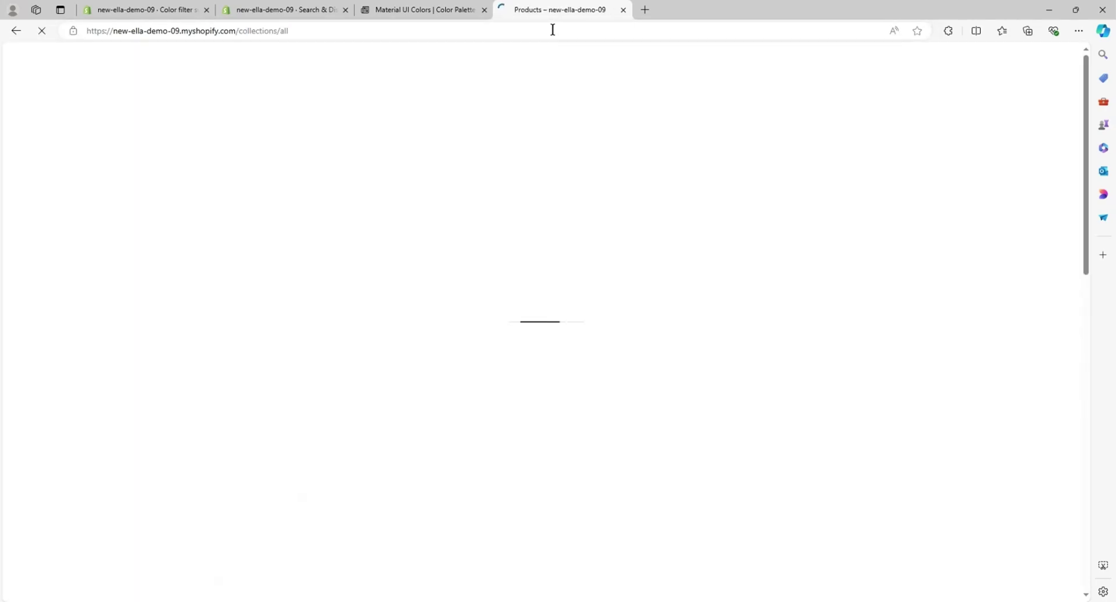
Step: Filter the storefront products by the Black color swatch, and return to the Color filter page in the Shopify admin
scroll(228, 269, down, 2)
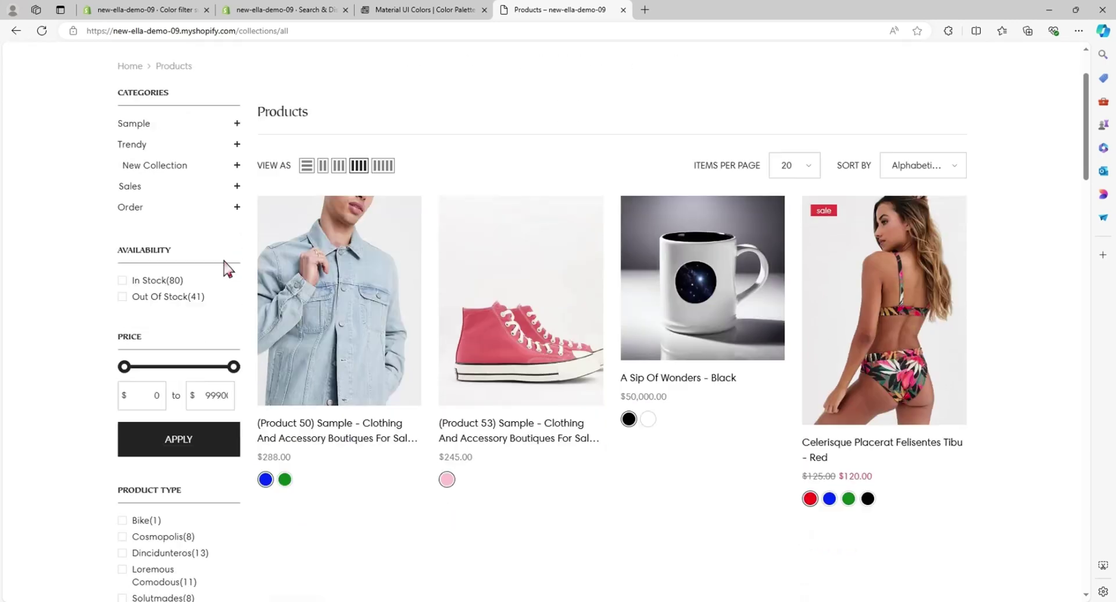
scroll(229, 269, down, 5)
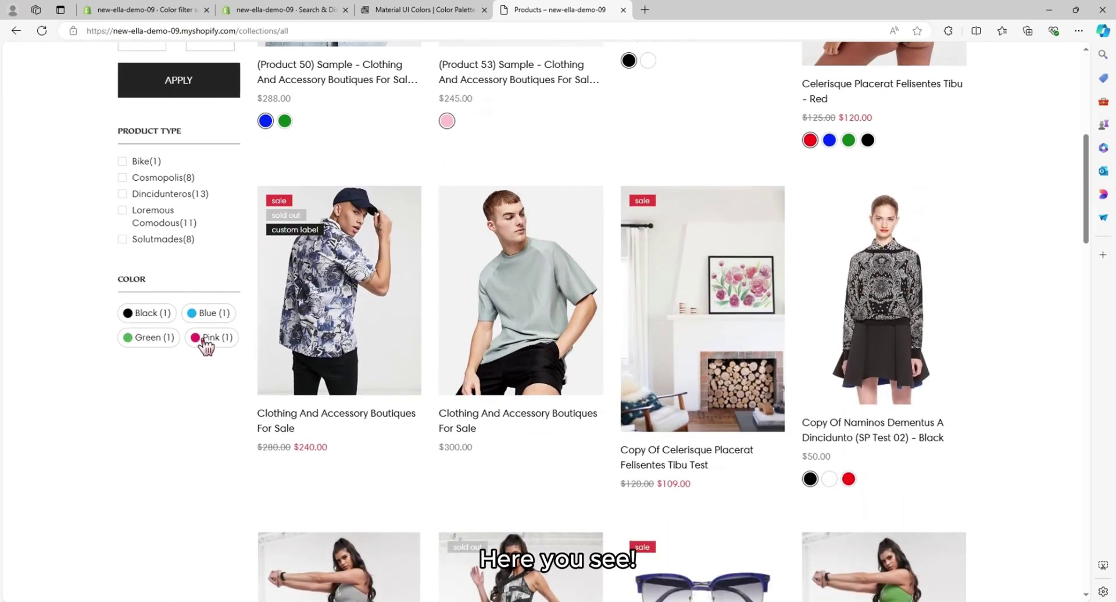
click(155, 316)
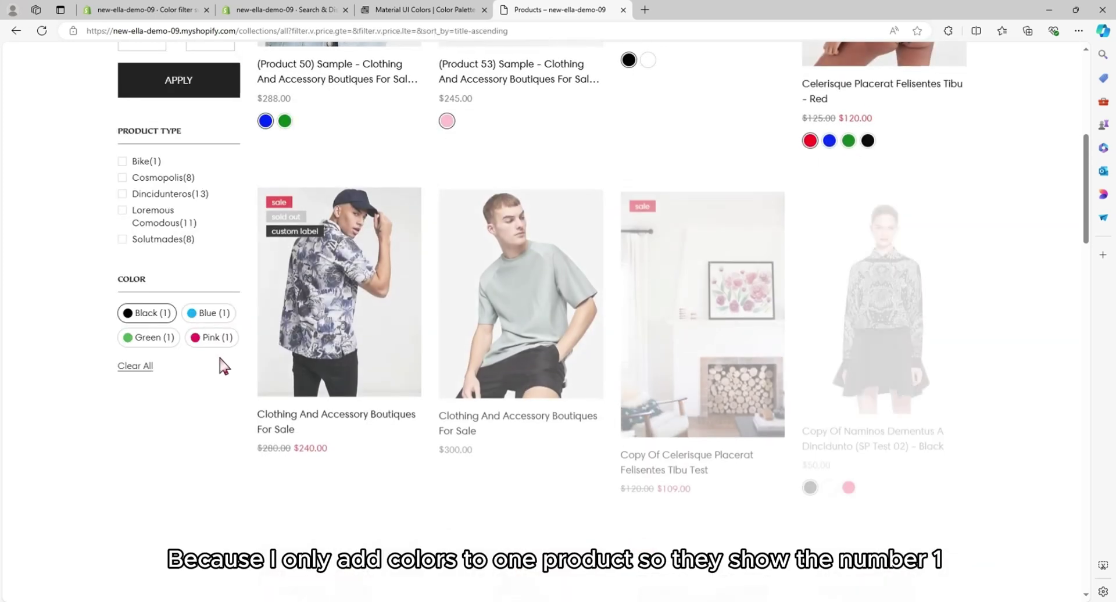
scroll(244, 388, up, 3)
scroll(174, 406, down, 2)
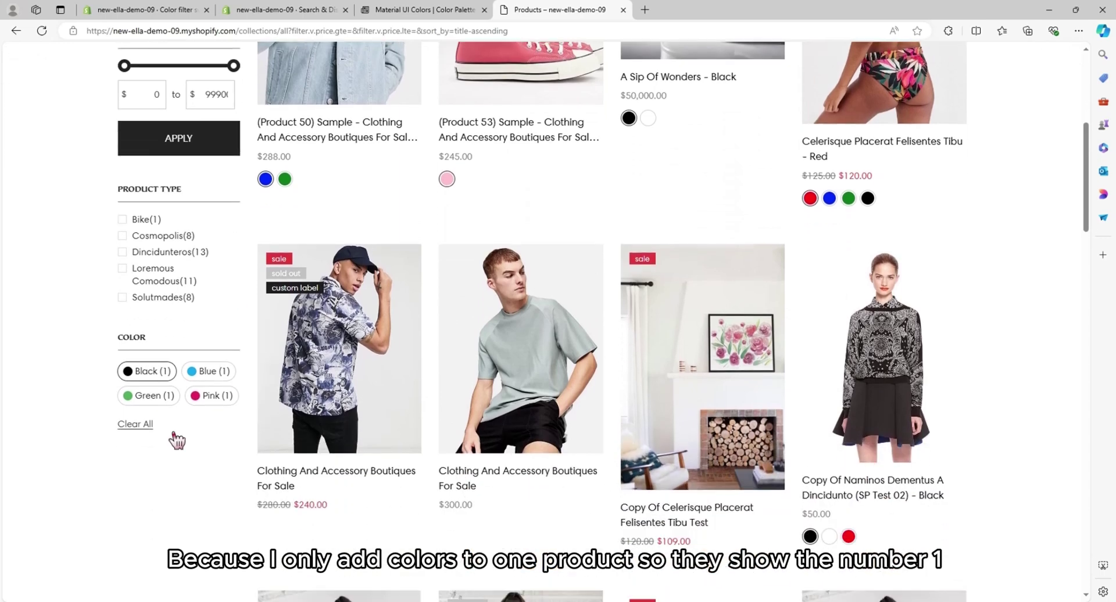
click(284, 10)
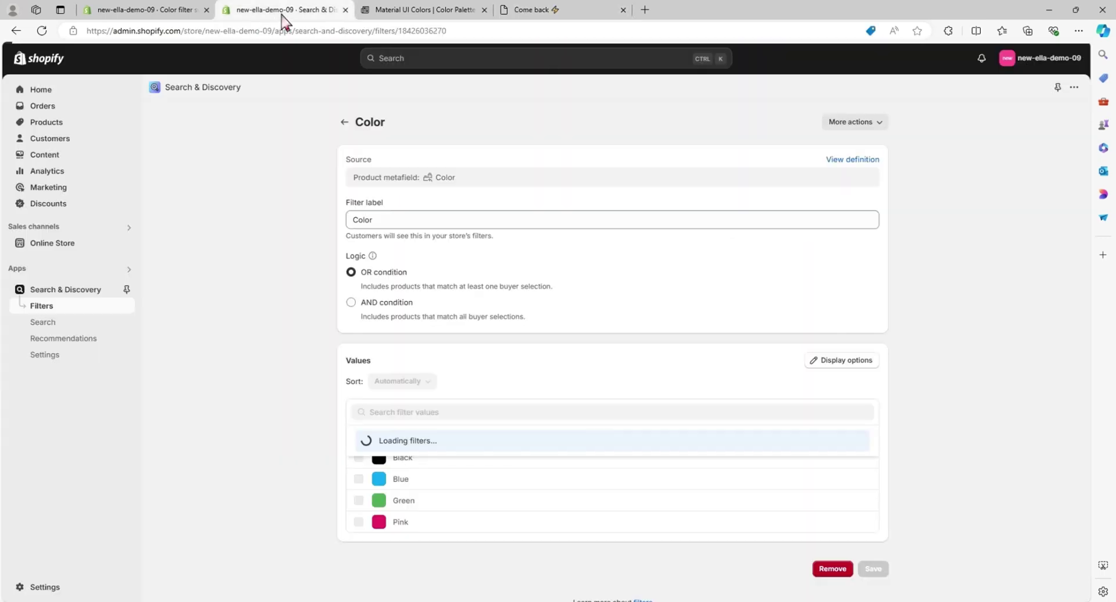
Step: Return to the metaobjects list in the Shopify admin and open the Color filter swatch entries
click(147, 14)
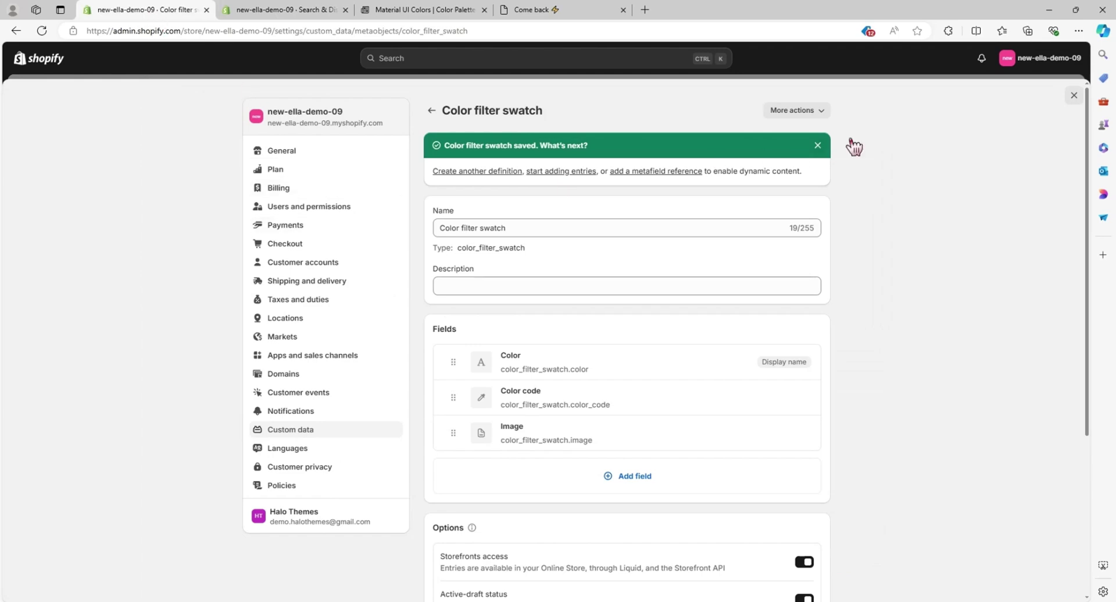
click(1073, 97)
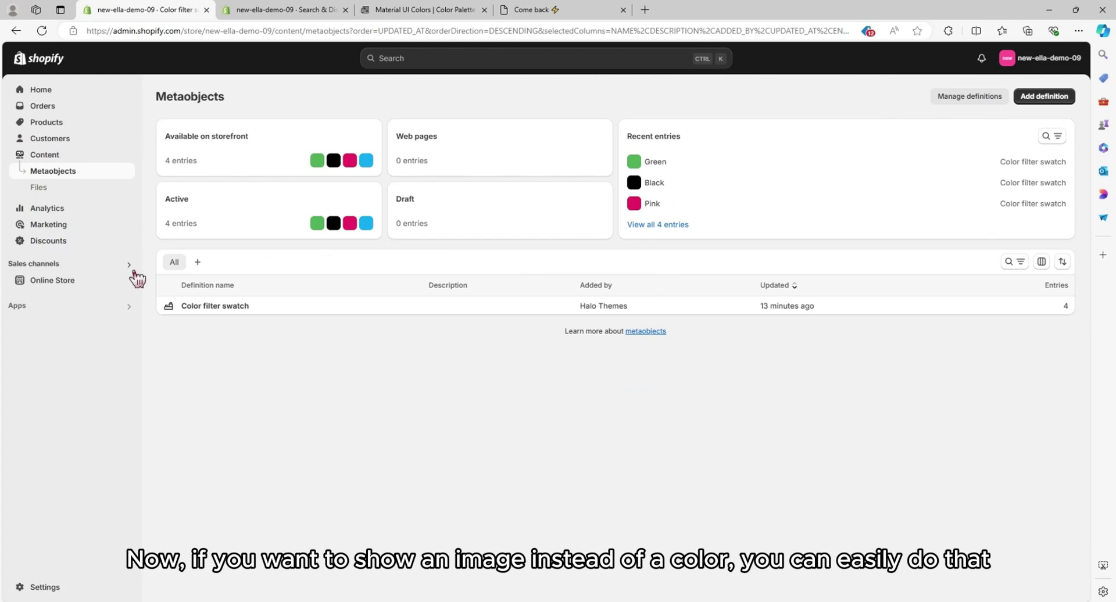
click(232, 308)
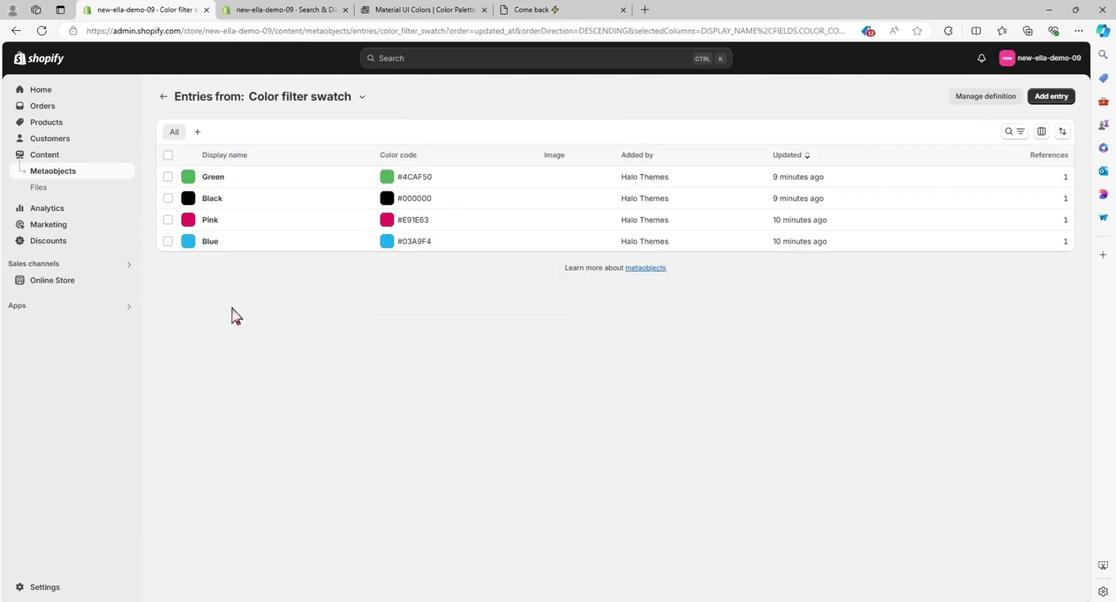
Step: Assign the blue WEBP file as the Blue entry's image, save the entry and return to the entries list
click(213, 243)
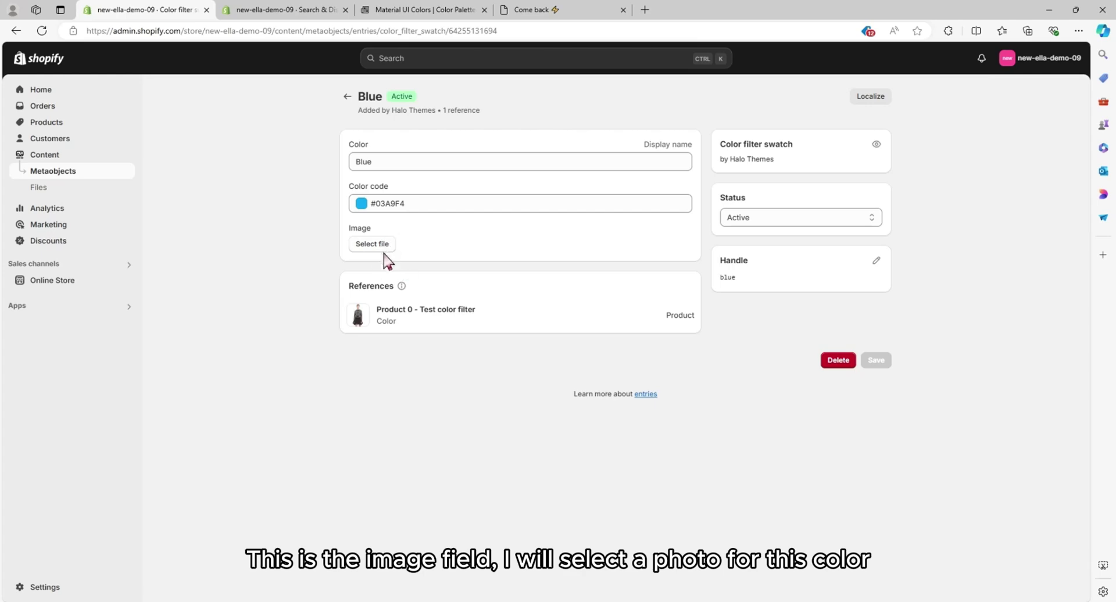
click(385, 250)
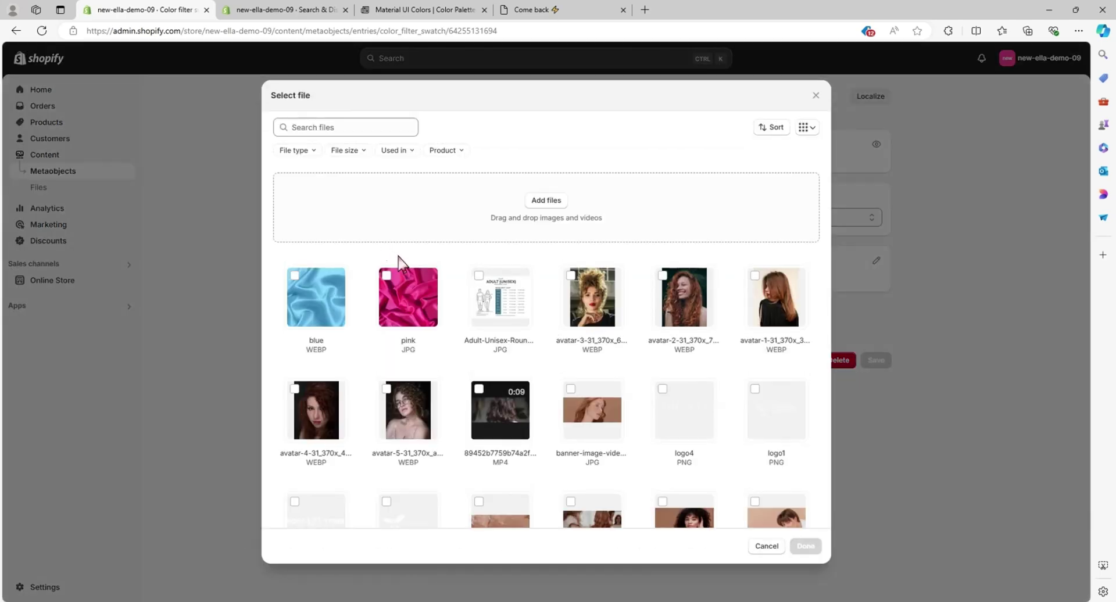
click(308, 294)
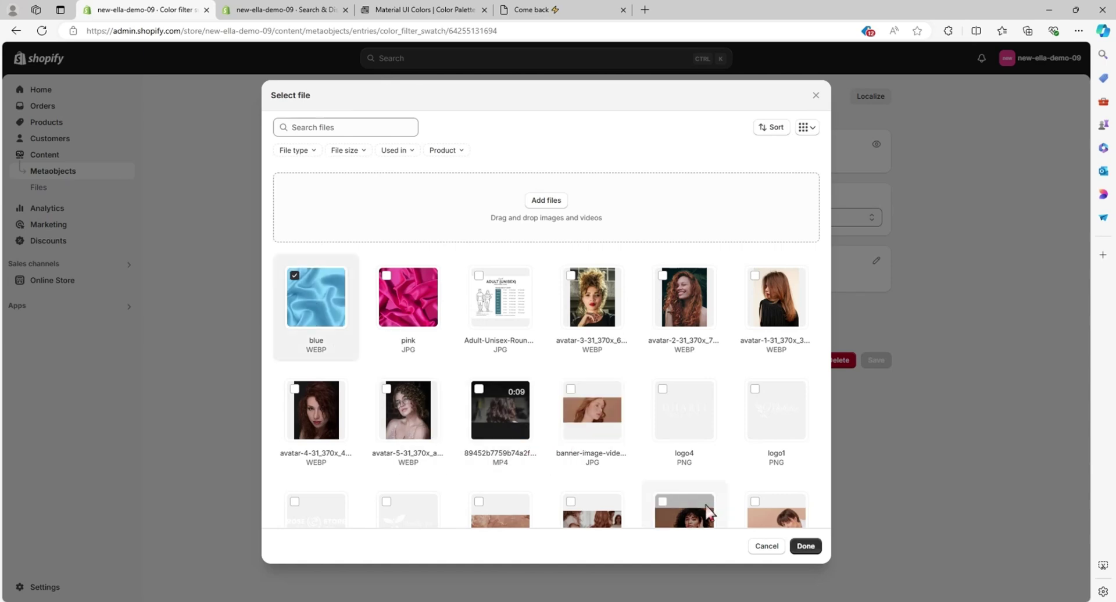
click(807, 547)
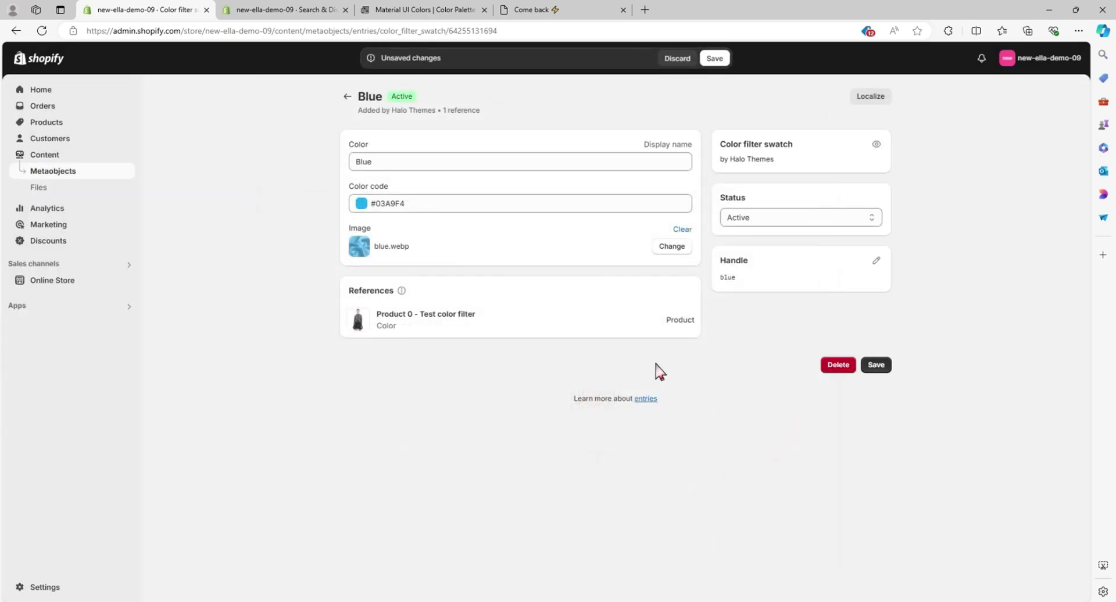
click(875, 365)
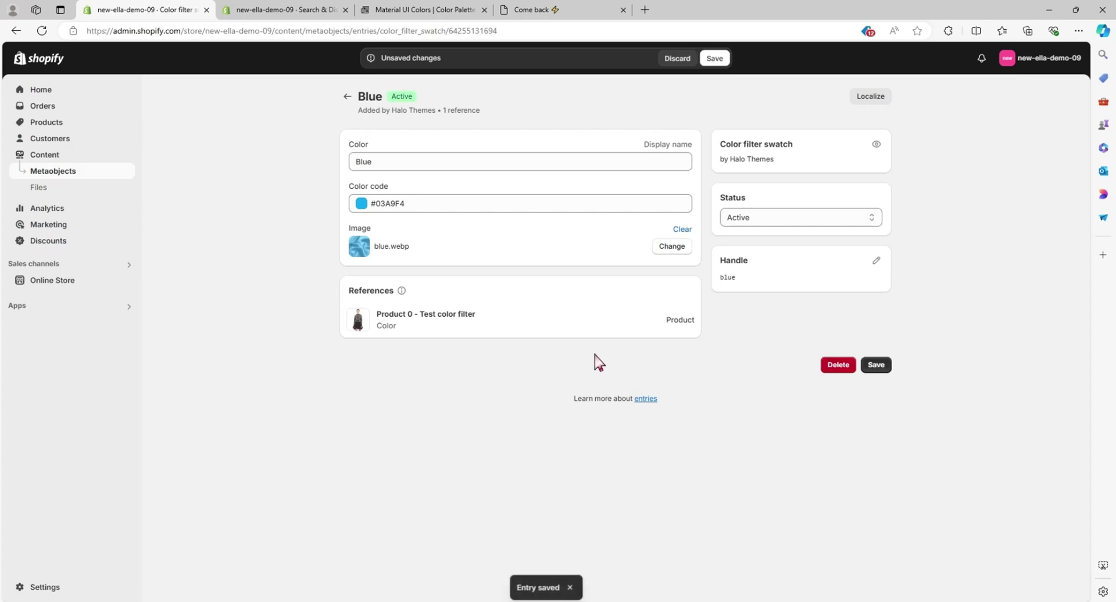
click(347, 97)
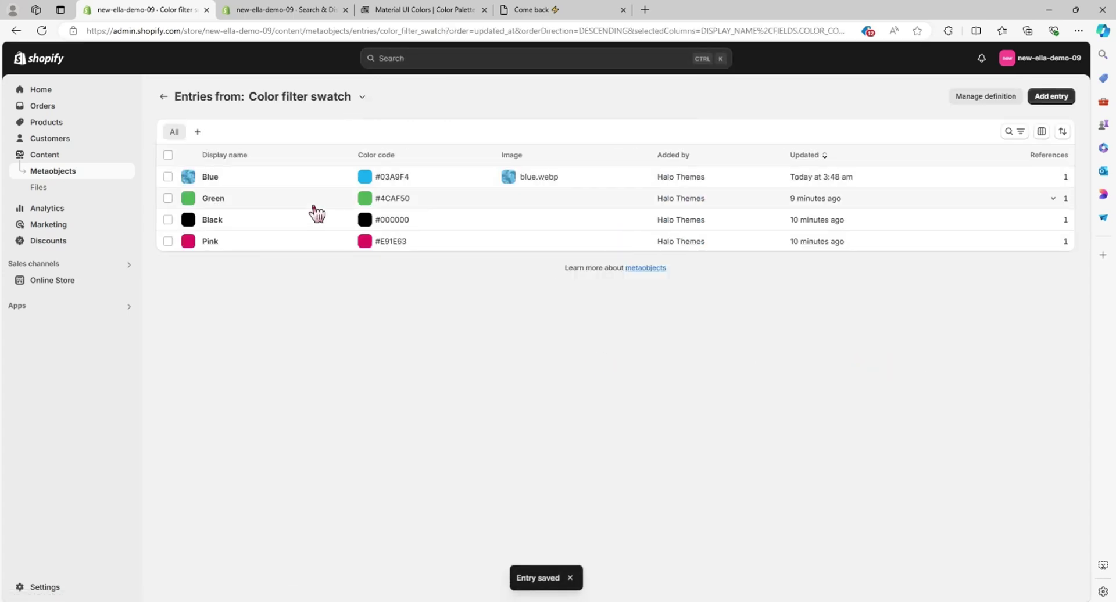
Step: Assign the pink JPG file as the Pink entry's image, save the entry and return to the entries list
click(295, 243)
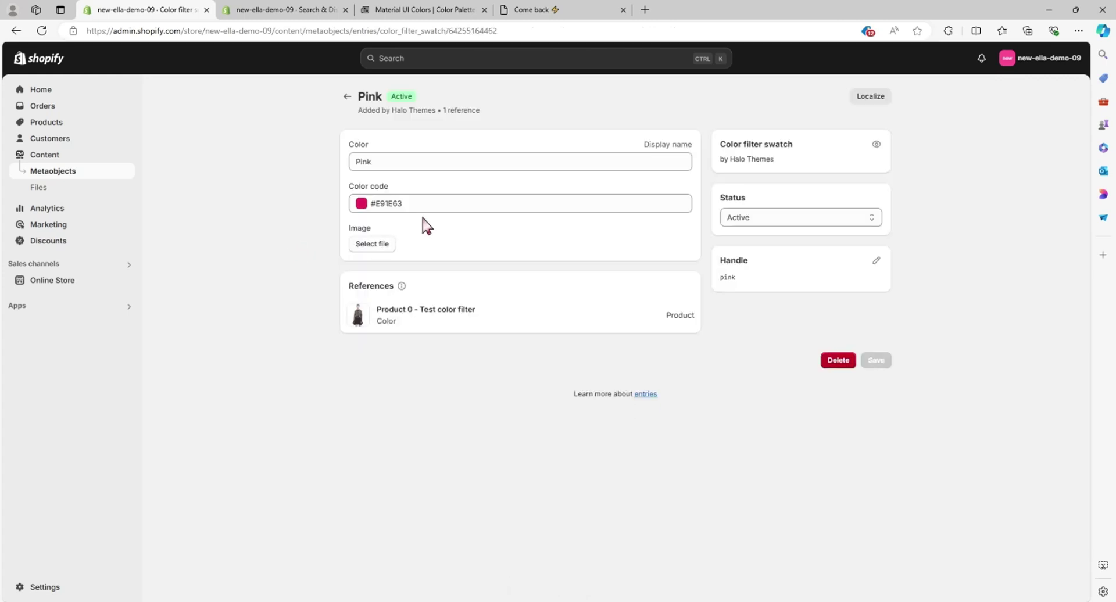
click(382, 248)
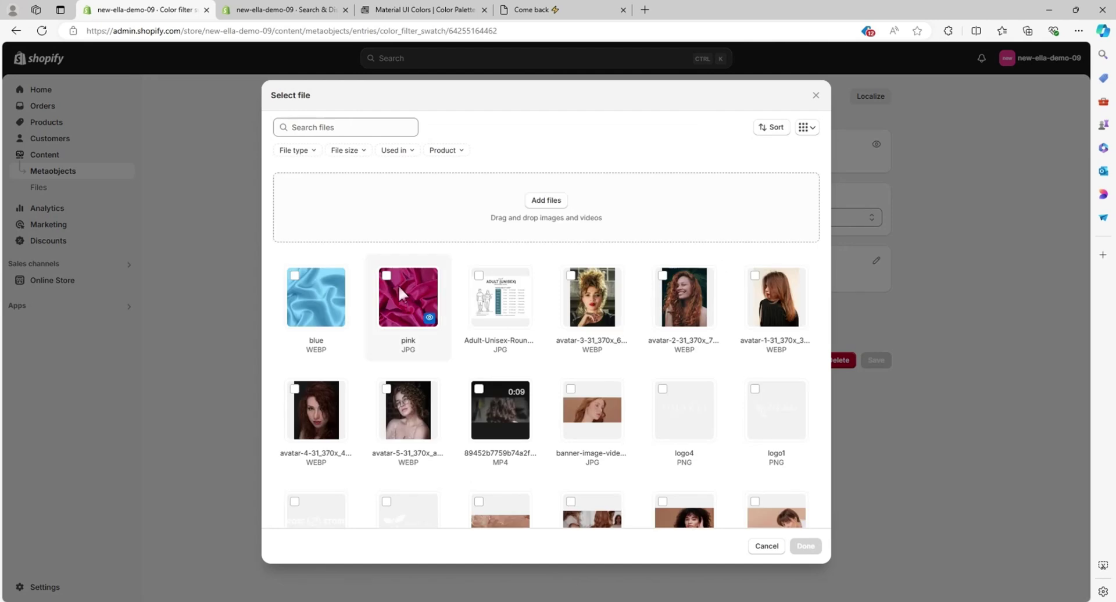
click(404, 287)
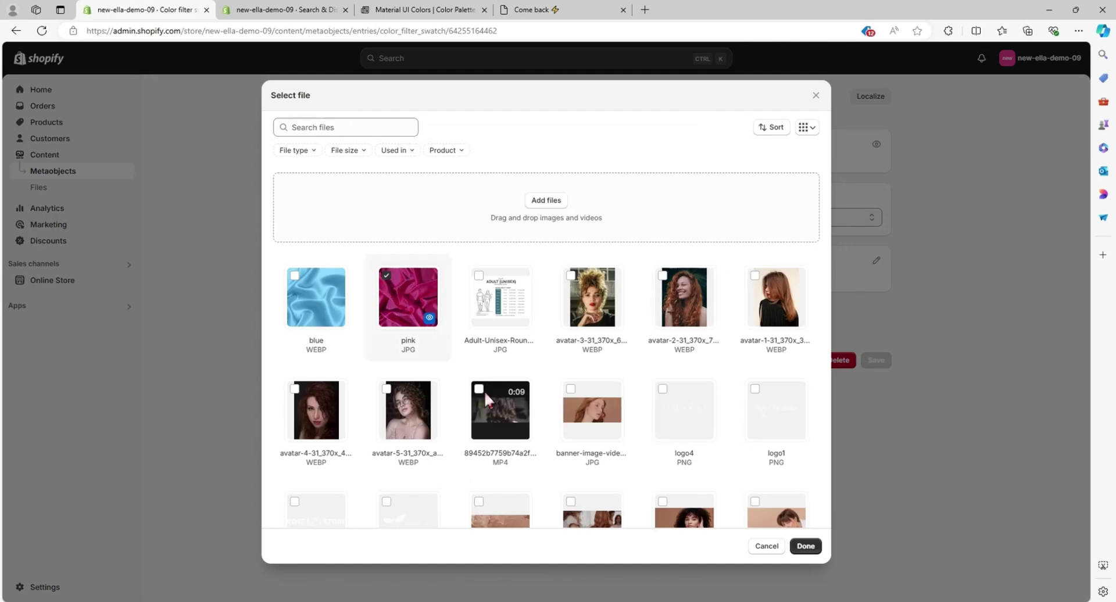
click(806, 546)
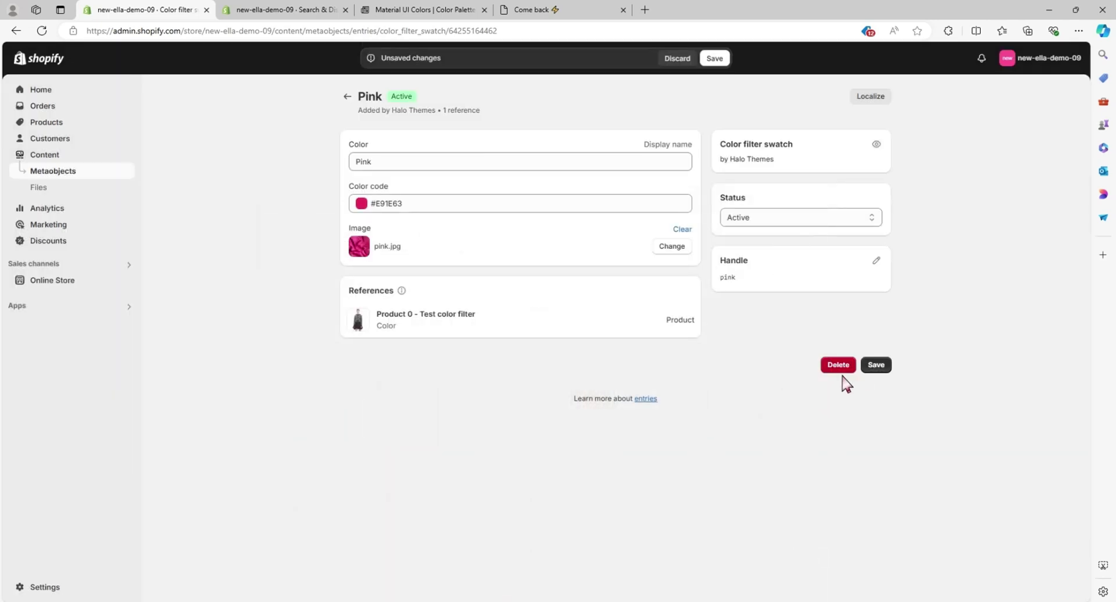
click(873, 366)
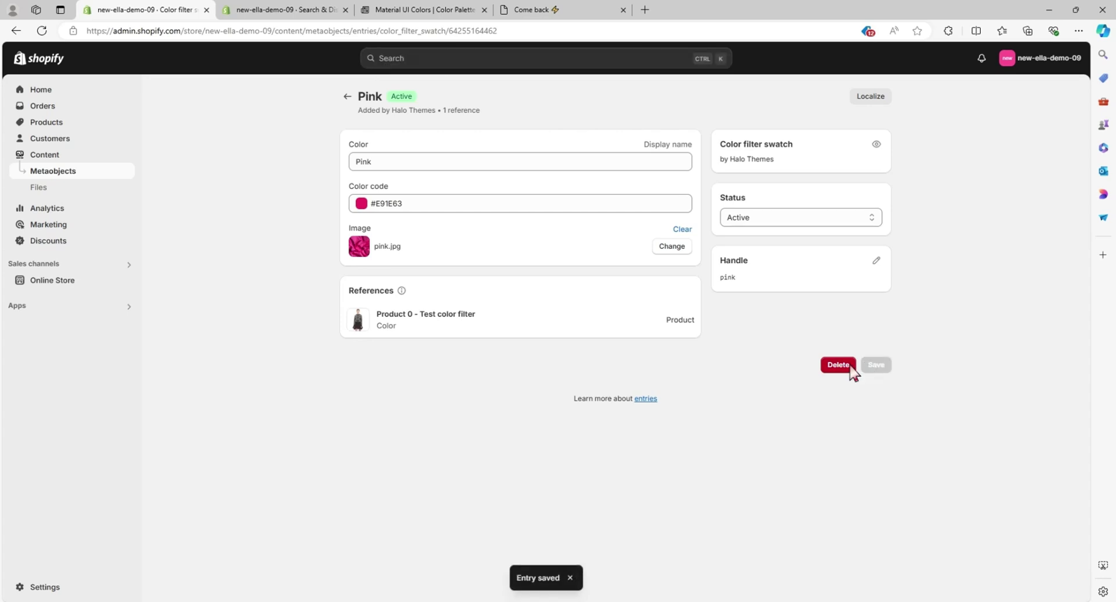
click(347, 97)
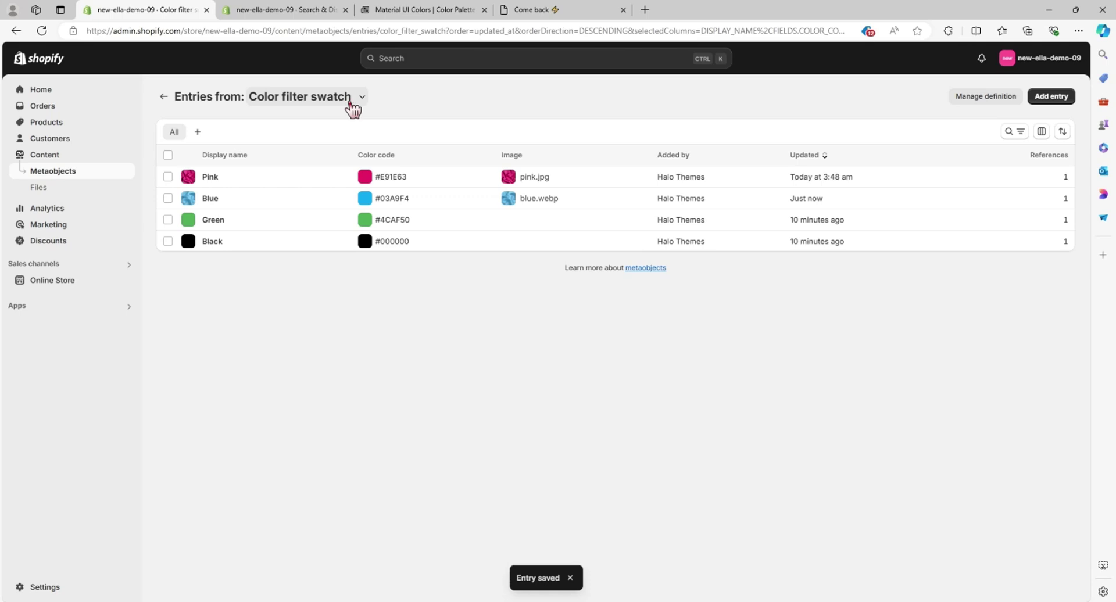
Step: In the Search & Discovery Color filter's display options, set the swatch pattern to Image and save the filter
click(286, 12)
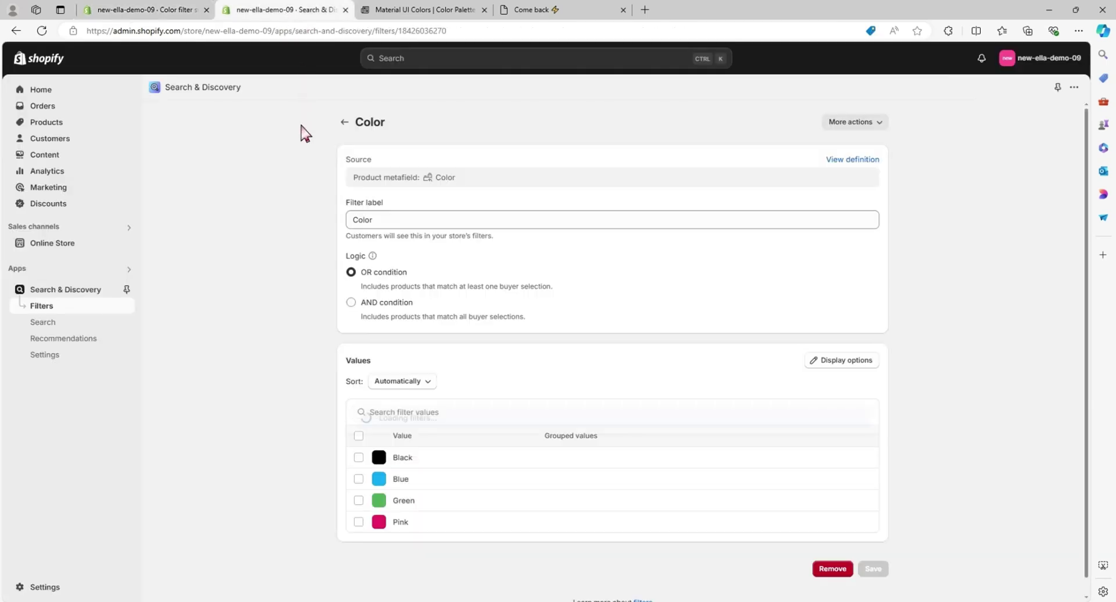
scroll(349, 366, down, 1)
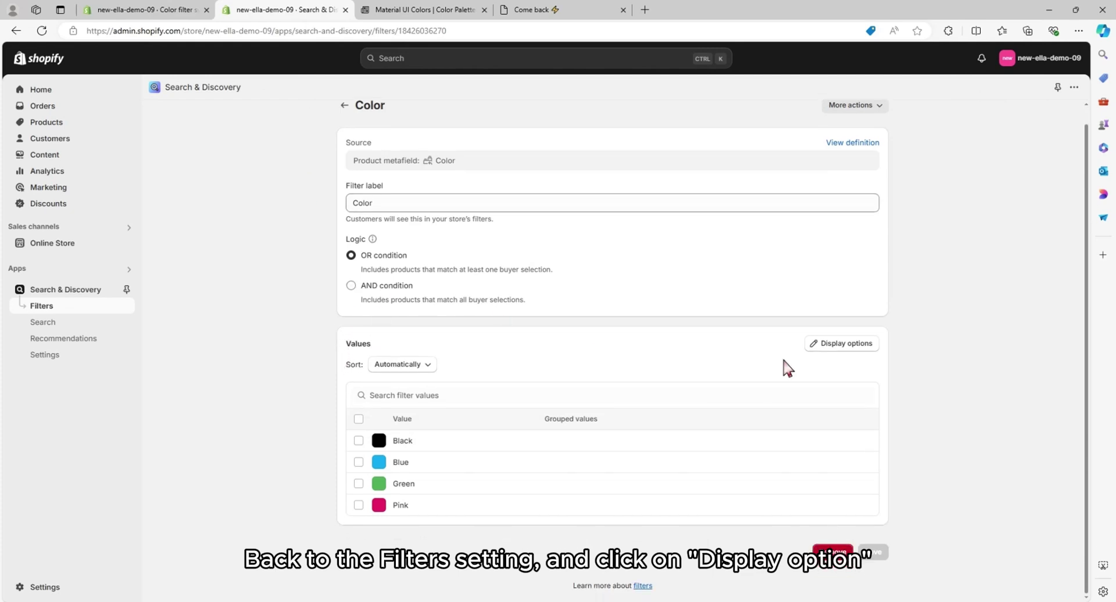
click(841, 344)
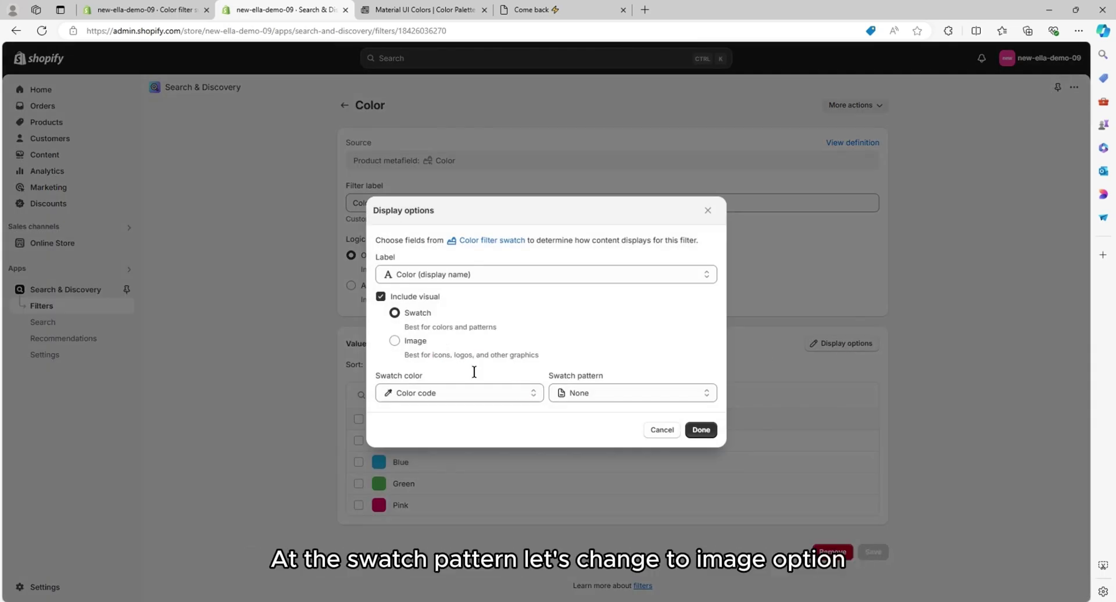
click(582, 398)
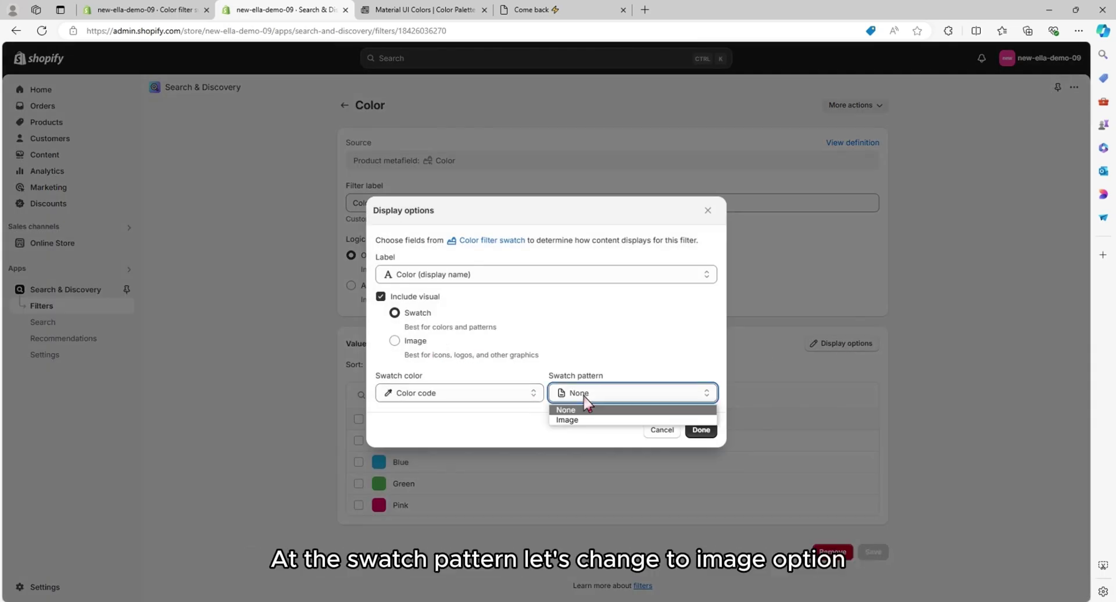
click(586, 419)
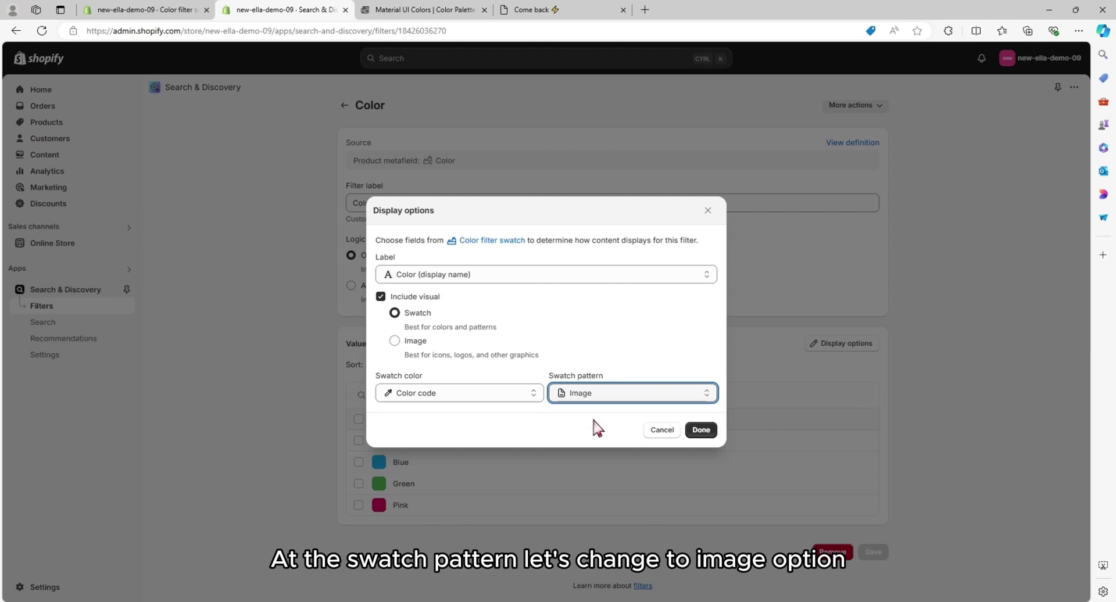
click(703, 433)
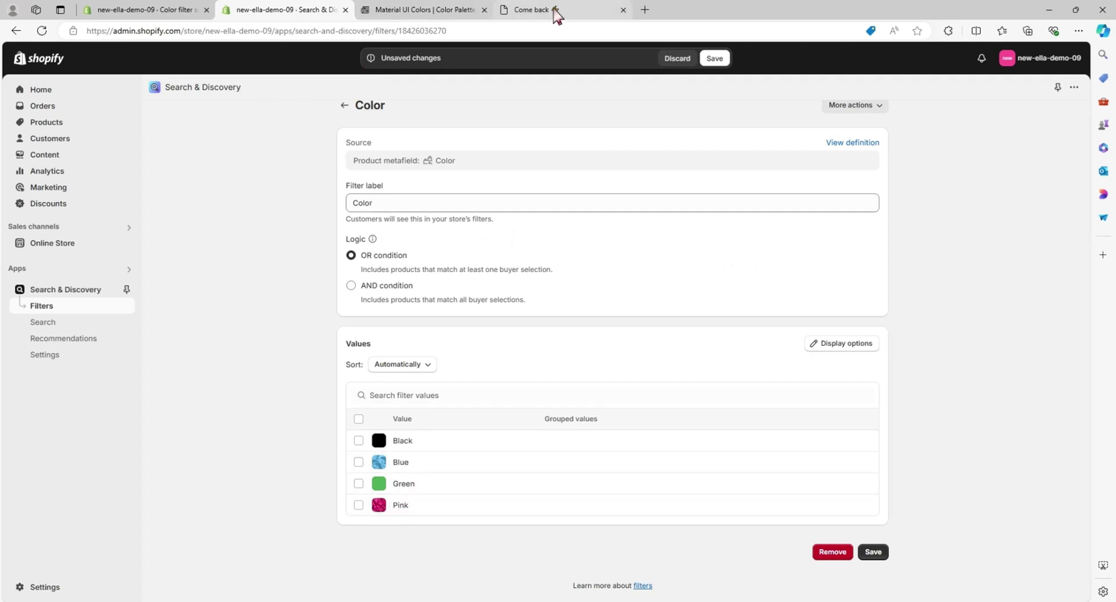
click(873, 552)
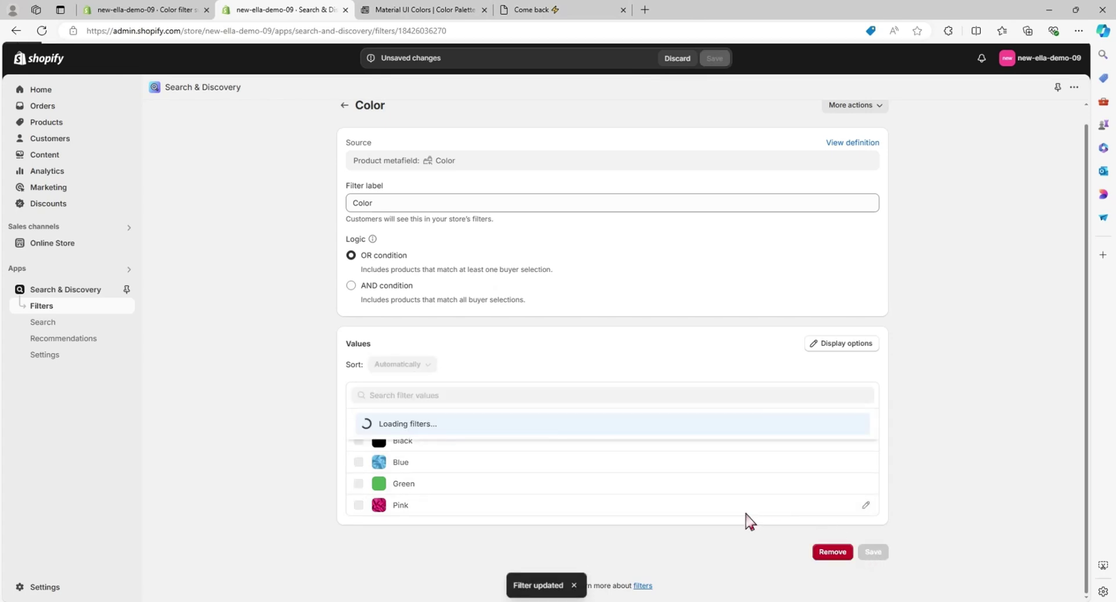
Step: Reload the storefront's product listing and check the Blue and Pink swatches in the Color filter
click(530, 17)
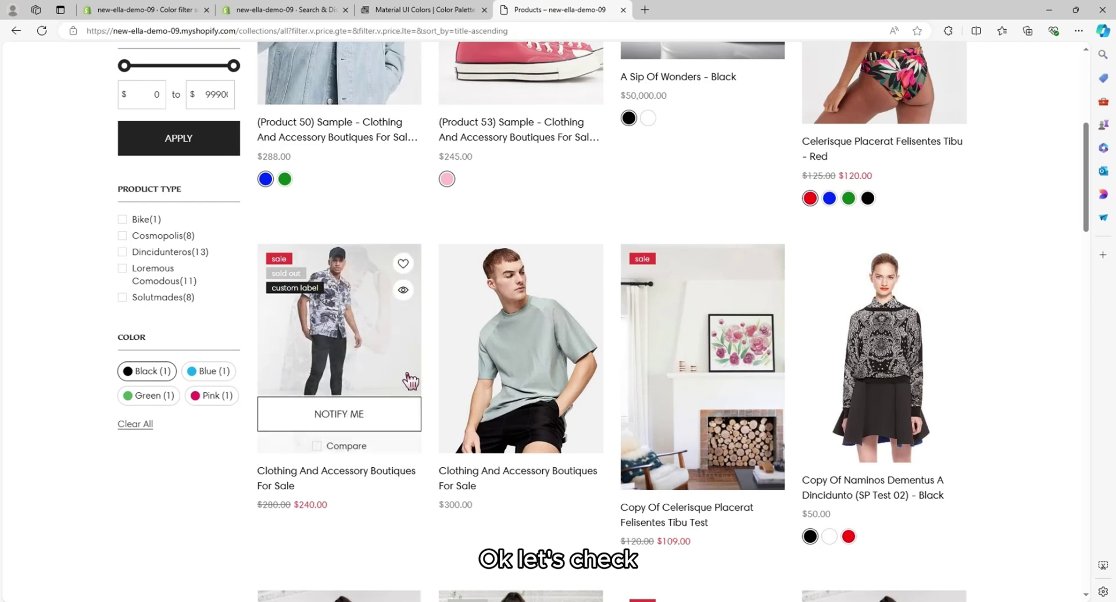
scroll(377, 326, up, 2)
click(48, 36)
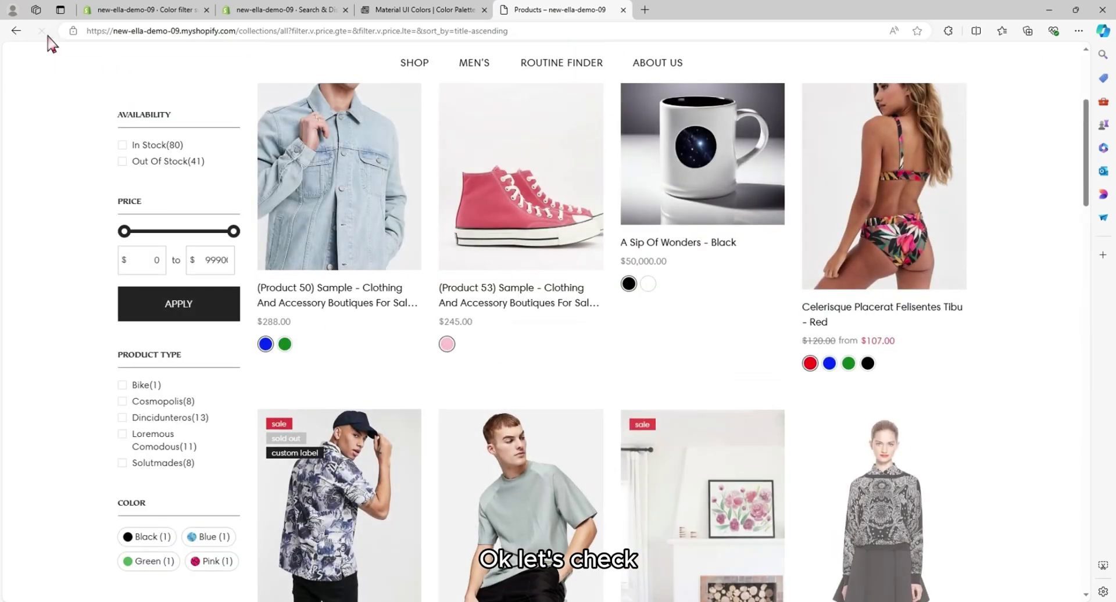
scroll(174, 406, down, 2)
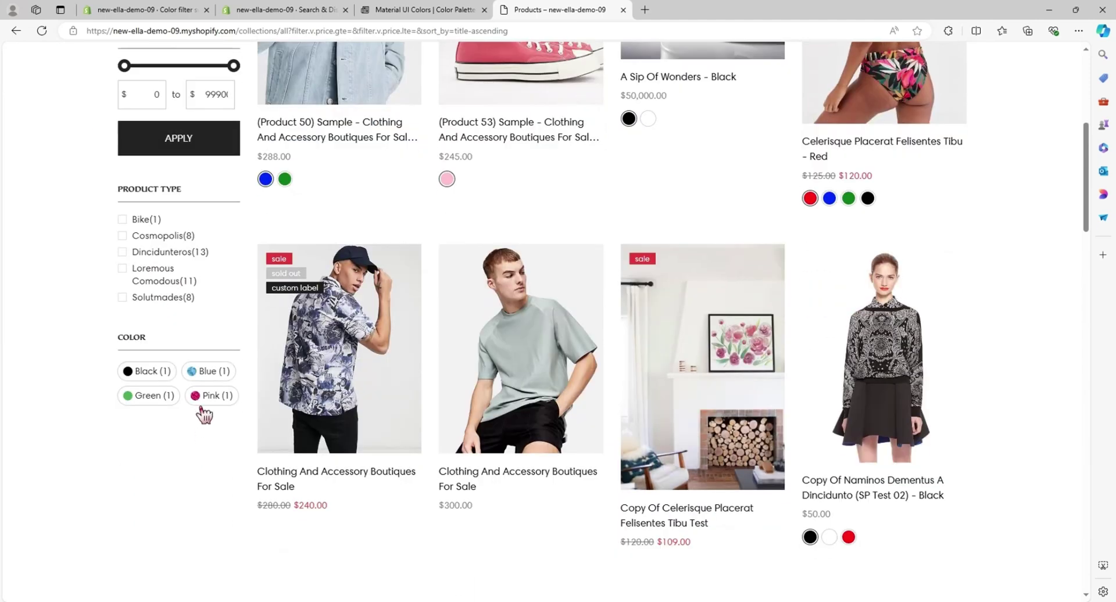